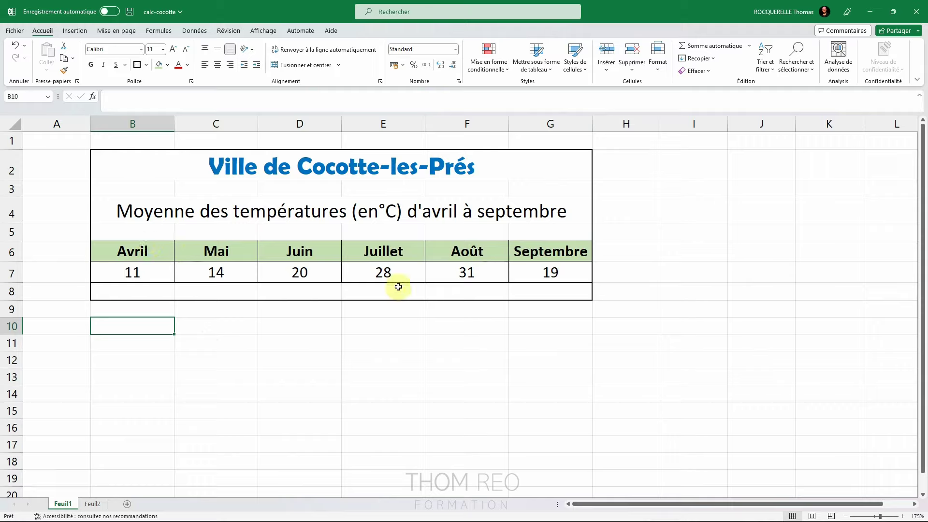
- Chart the month names and temperatures in B6:G7 as a clustered column chart (Histogramme groupé)
{"action": "mouse_move", "coordinate": [132, 247]}
{"action": "left_mouse_down"}
{"action": "mouse_move", "coordinate": [535, 252]}
{"action": "mouse_move", "coordinate": [544, 271]}
{"action": "left_mouse_up"}
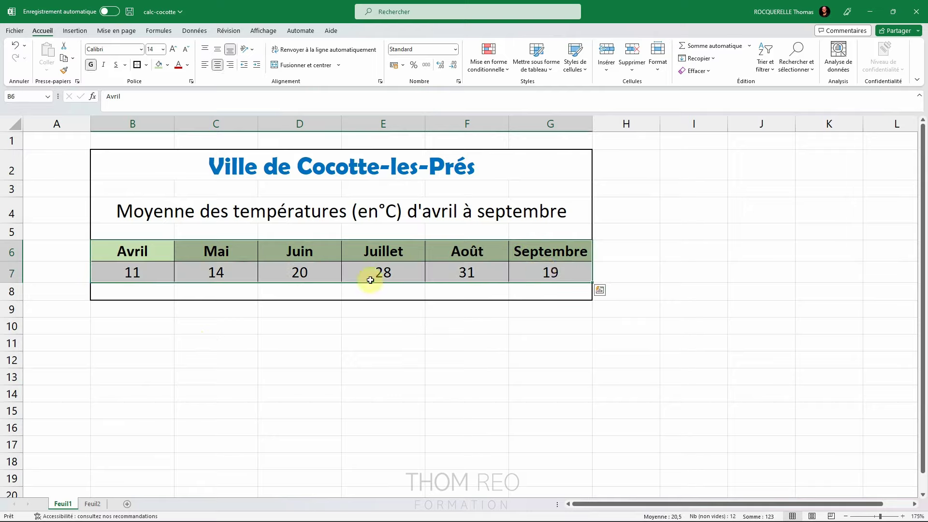
{"action": "left_click", "coordinate": [79, 31]}
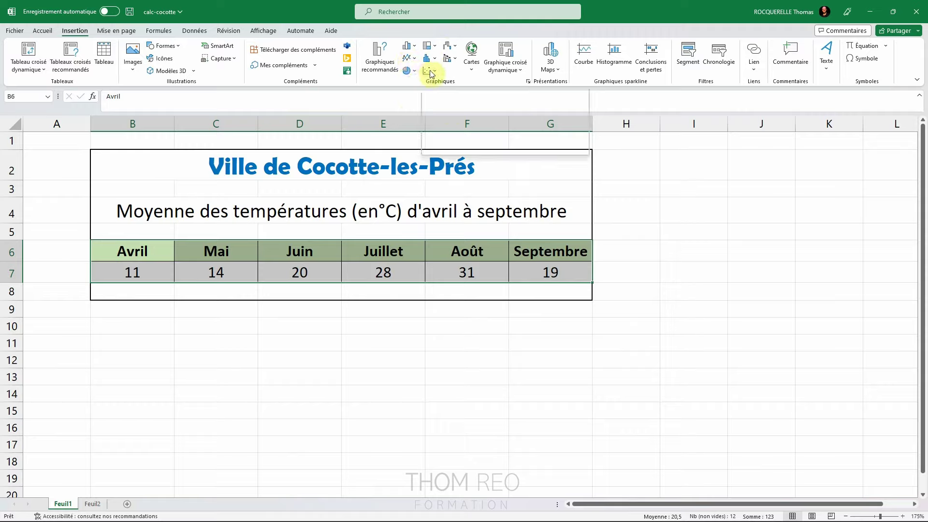
{"action": "left_click", "coordinate": [413, 49]}
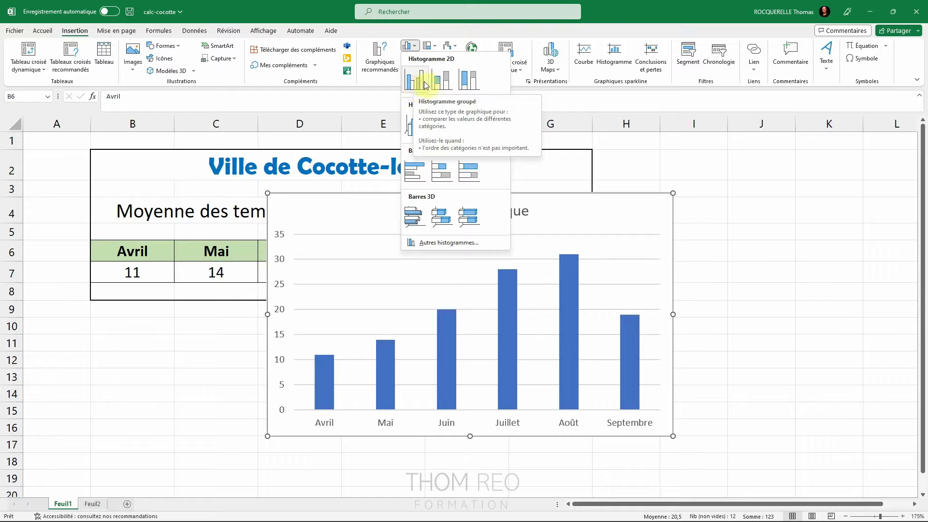
{"action": "left_click", "coordinate": [421, 82]}
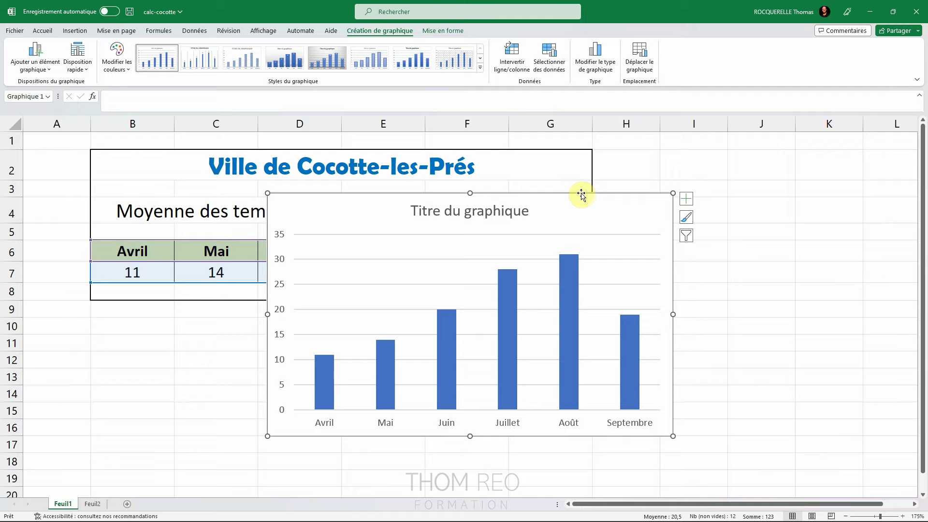
- Move the temperature chart below the table and expand the Styles du graphique gallery
{"action": "mouse_move", "coordinate": [584, 196]}
{"action": "left_mouse_down"}
{"action": "mouse_move", "coordinate": [472, 293]}
{"action": "mouse_move", "coordinate": [399, 314]}
{"action": "left_mouse_up"}
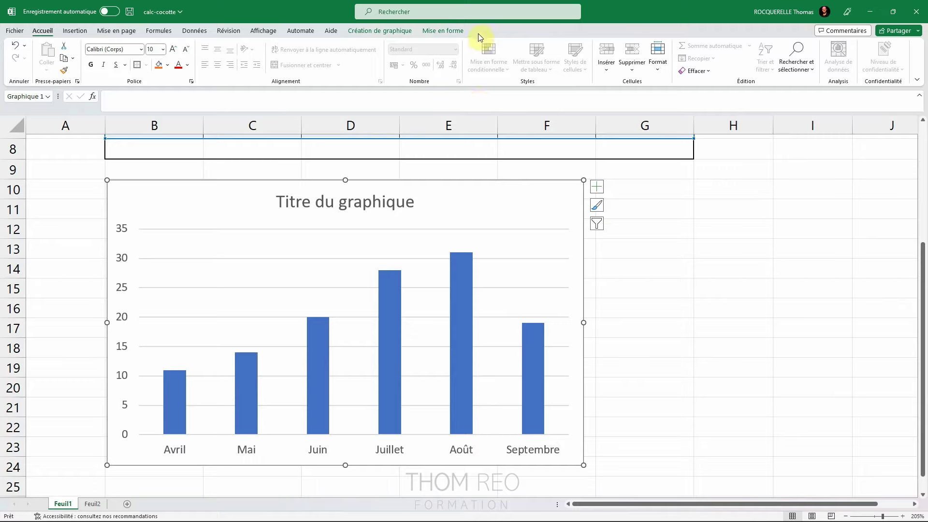
{"action": "left_click", "coordinate": [381, 30]}
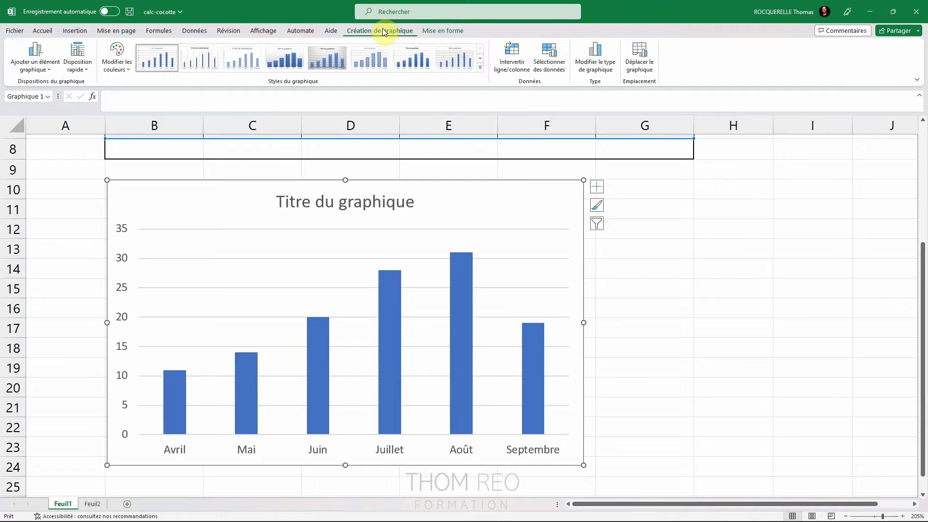
{"action": "left_click", "coordinate": [440, 30]}
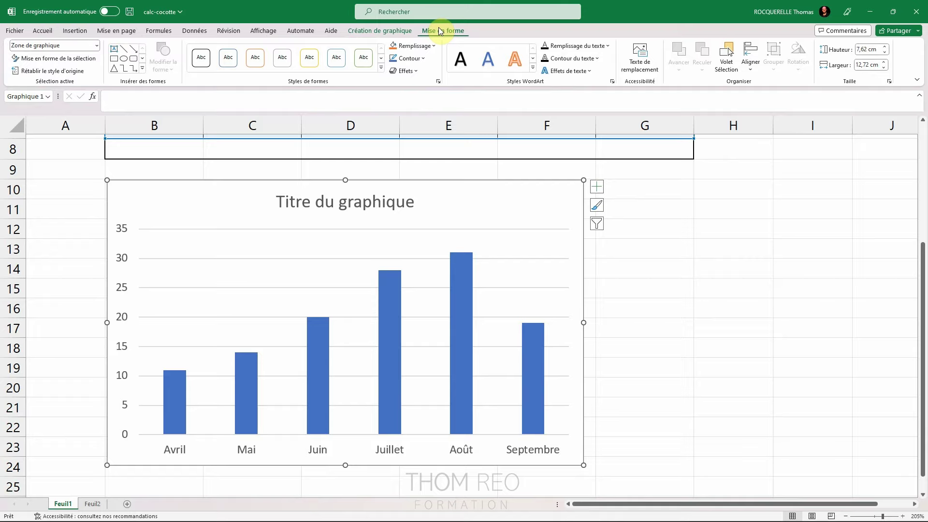
{"action": "left_click", "coordinate": [379, 31]}
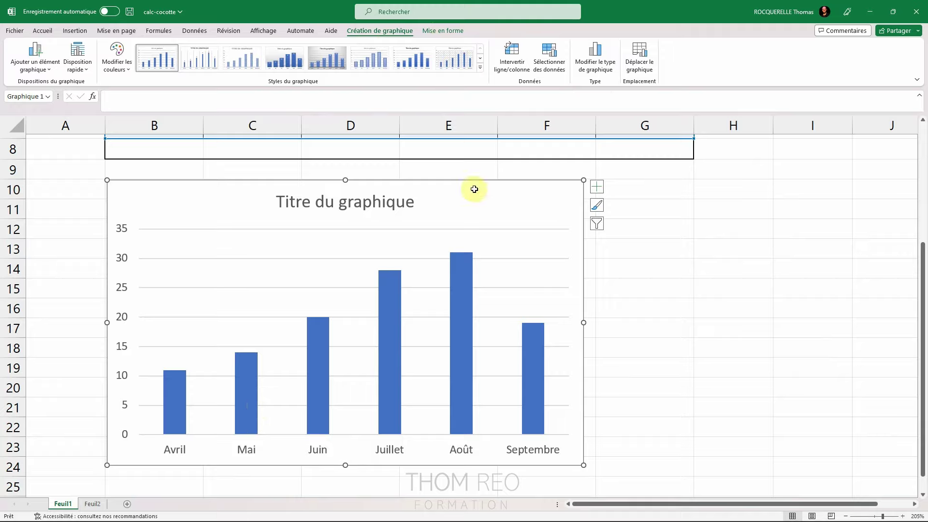
{"action": "left_click", "coordinate": [480, 71]}
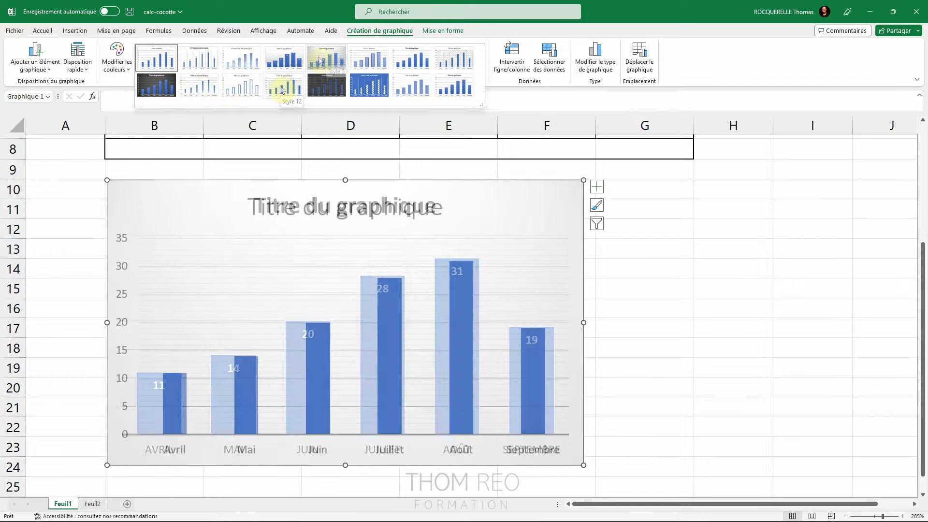
{"action": "left_click", "coordinate": [121, 68]}
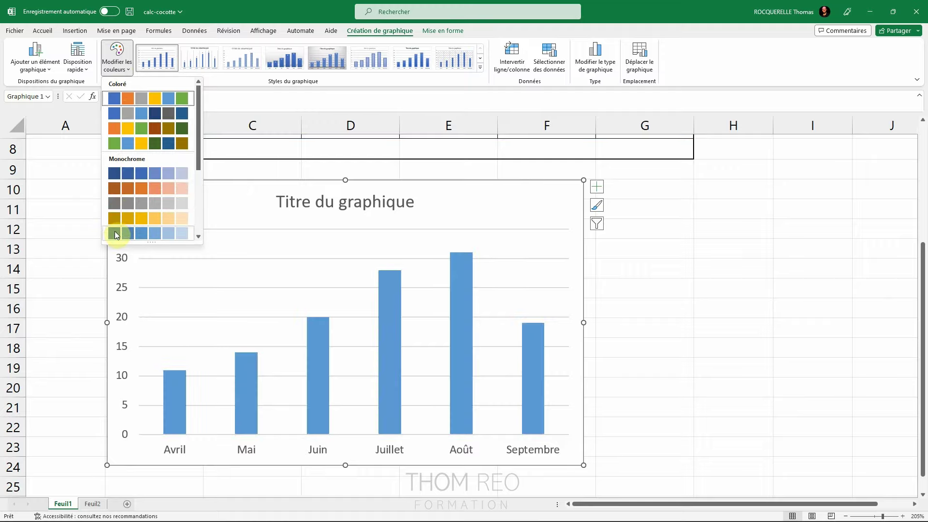
{"action": "left_click", "coordinate": [173, 87]}
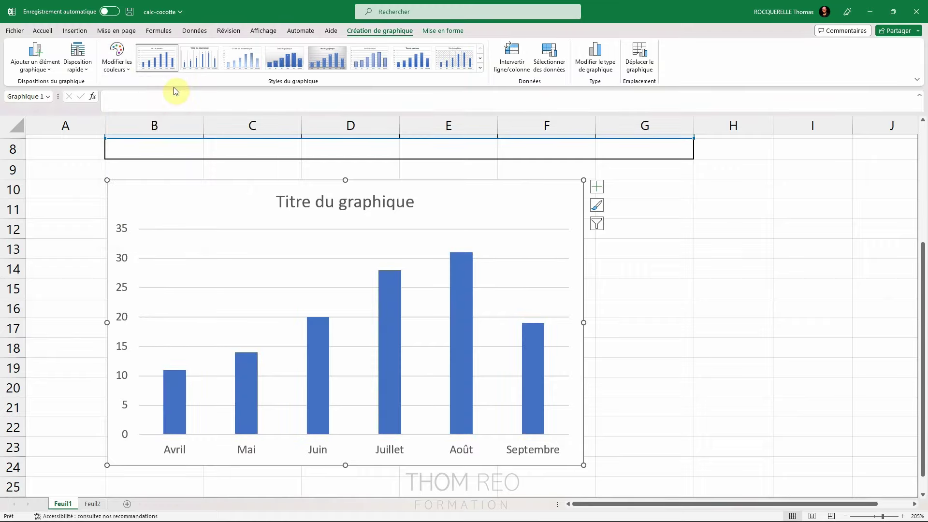
{"action": "left_click", "coordinate": [77, 63]}
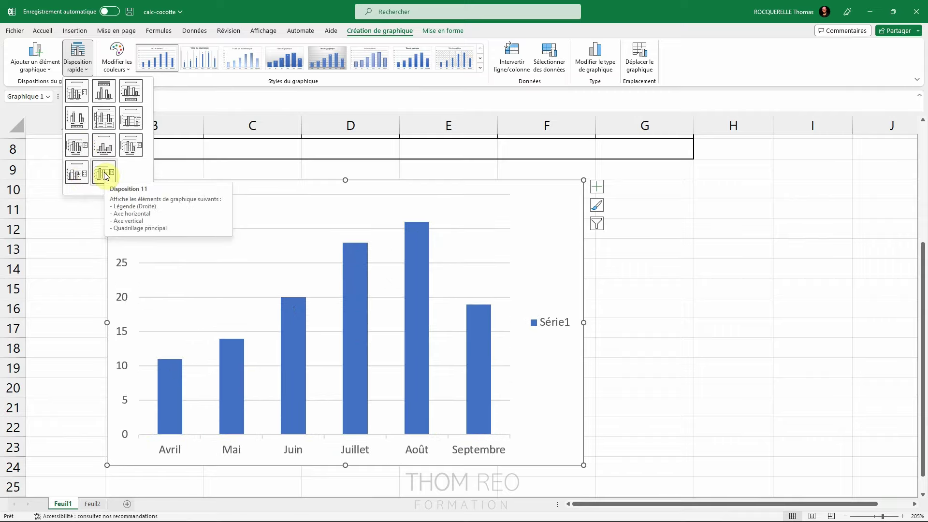
{"action": "left_click", "coordinate": [676, 212]}
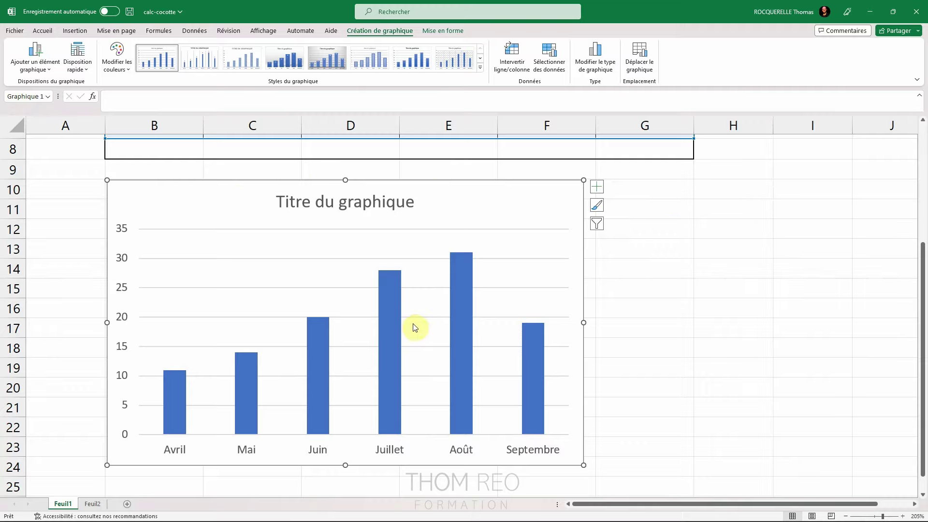
- Replace the placeholder chart title with 'Températures'
{"action": "left_click", "coordinate": [373, 201]}
{"action": "triple_click", "coordinate": [373, 200]}
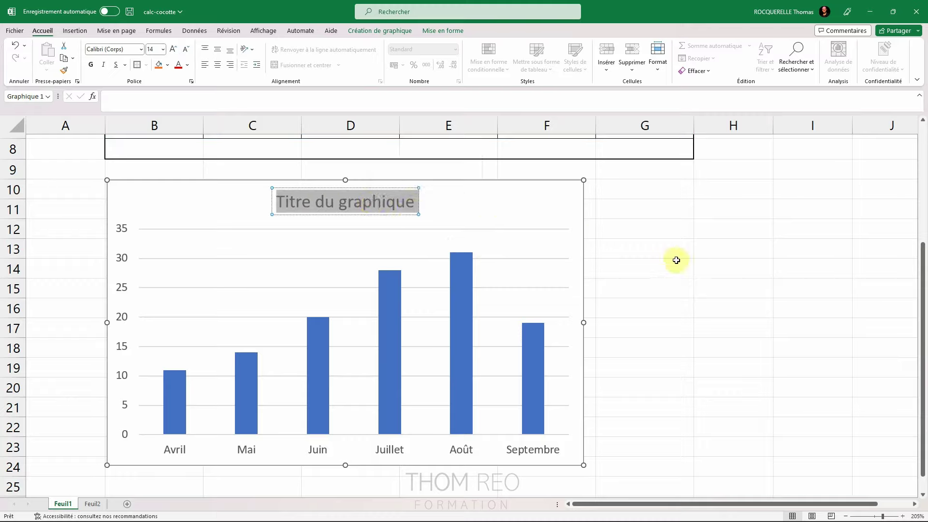
{"action": "type", "text": "Tempér"}
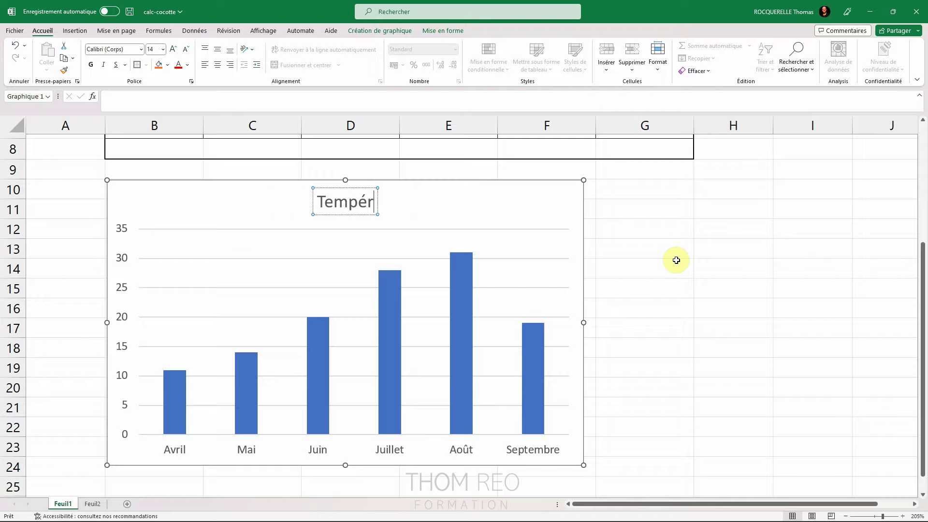
{"action": "type", "text": "atures"}
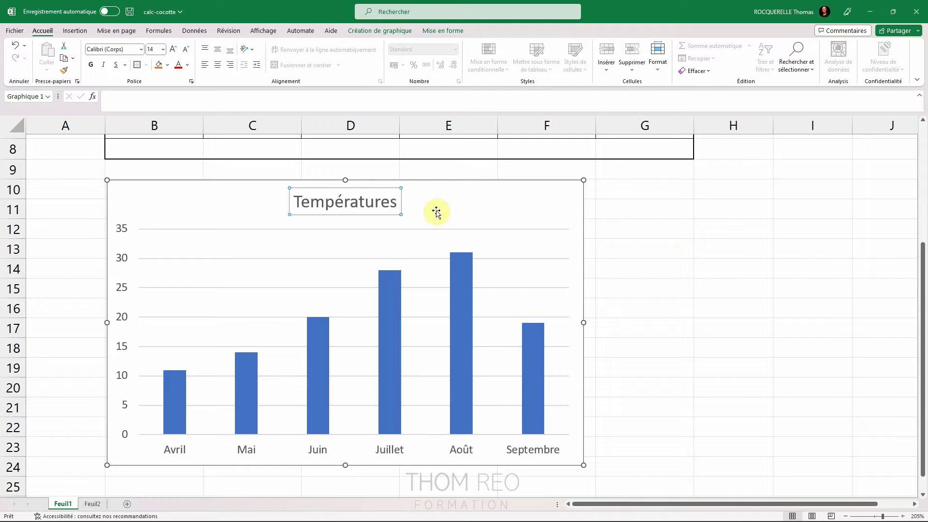
- Format the Températures title as 18 pt, bold and underlined
{"action": "triple_click", "coordinate": [349, 207]}
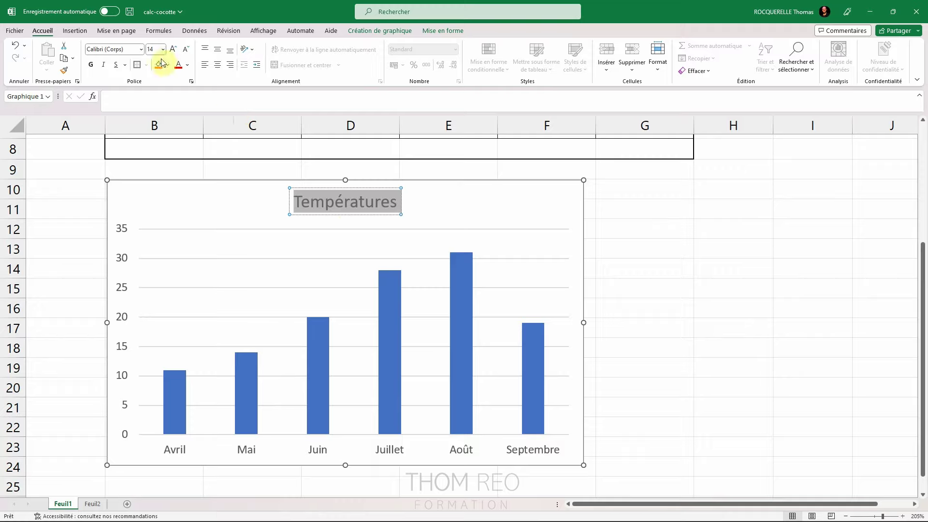
{"action": "left_click", "coordinate": [173, 50]}
{"action": "left_click", "coordinate": [174, 49]}
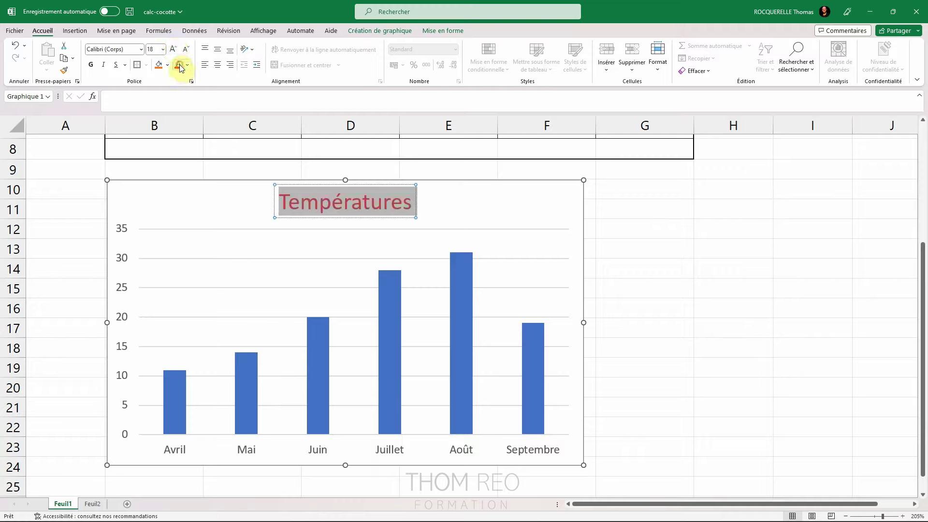
{"action": "left_click", "coordinate": [91, 64]}
{"action": "left_click", "coordinate": [116, 64]}
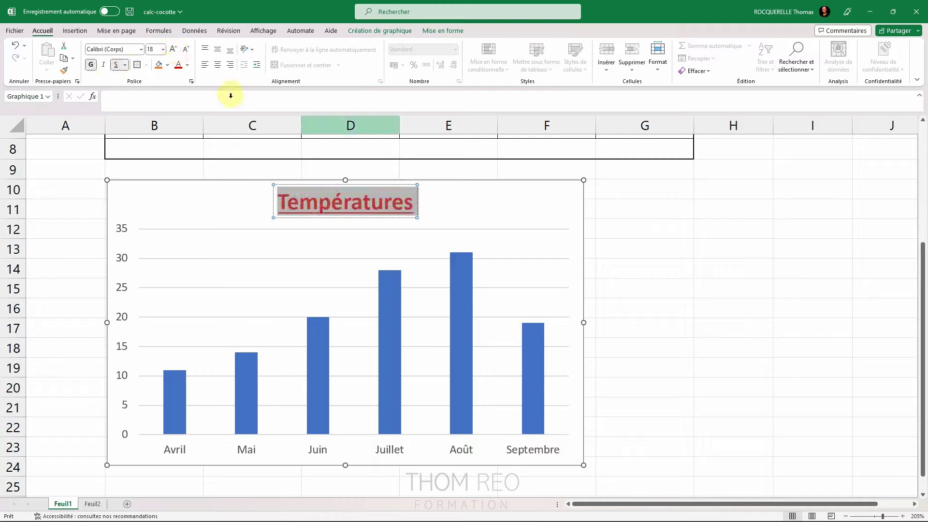
{"action": "left_click", "coordinate": [682, 263]}
{"action": "left_click", "coordinate": [504, 177]}
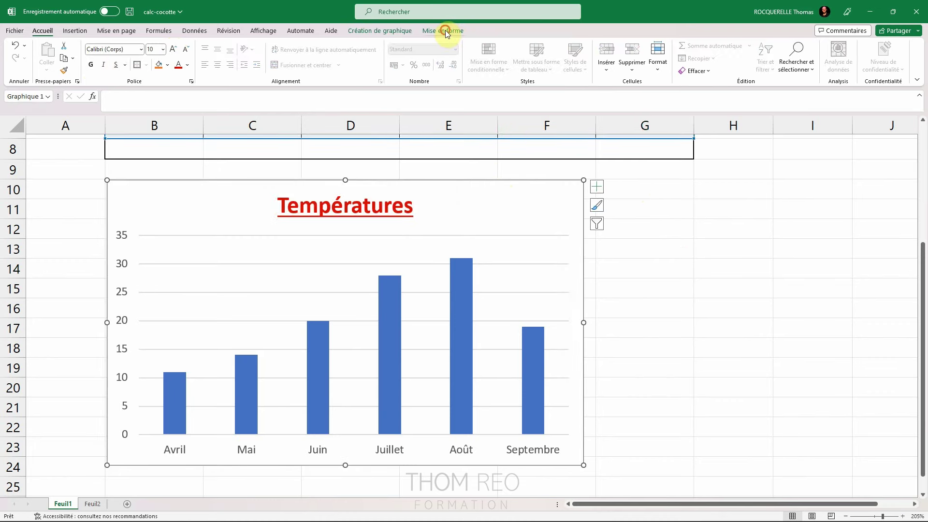
{"action": "left_click", "coordinate": [445, 31]}
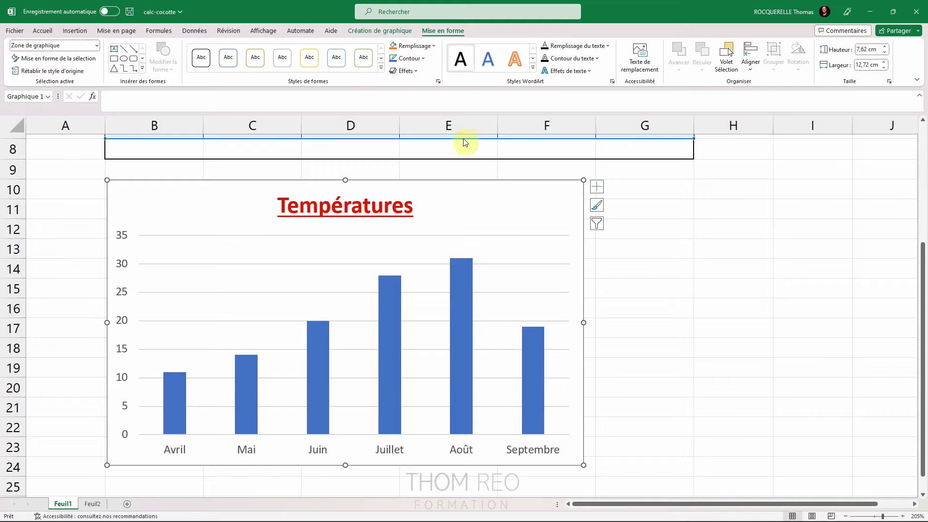
- Give the chart area a light green fill and a thick black 4½ pt outline
{"action": "left_click", "coordinate": [425, 47]}
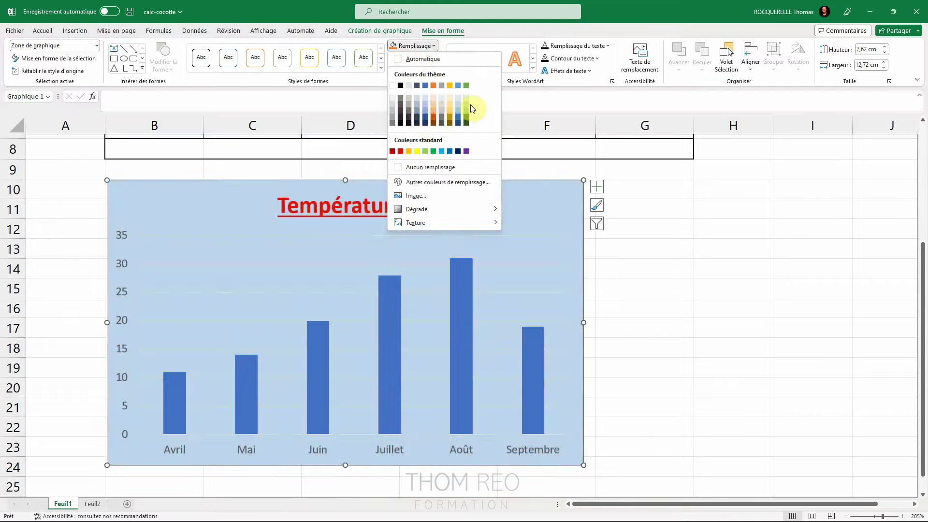
{"action": "left_click", "coordinate": [467, 98]}
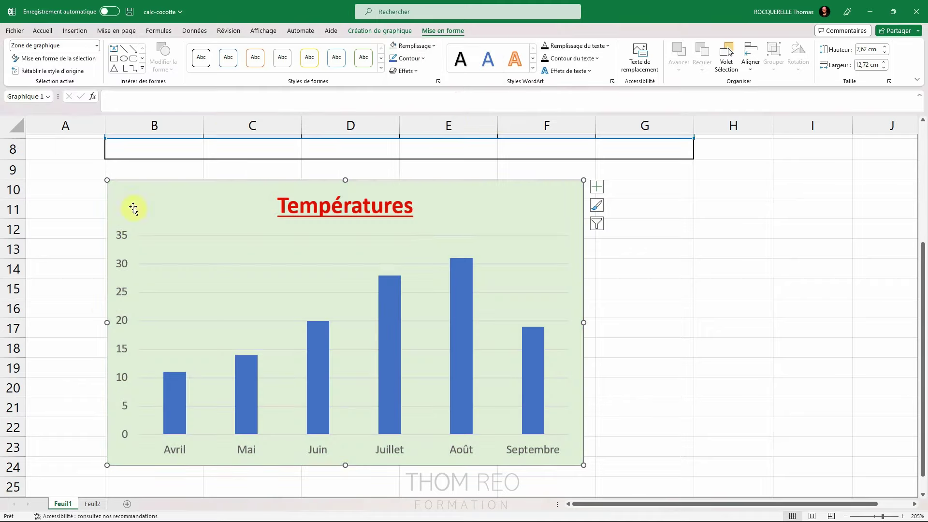
{"action": "left_click", "coordinate": [423, 58]}
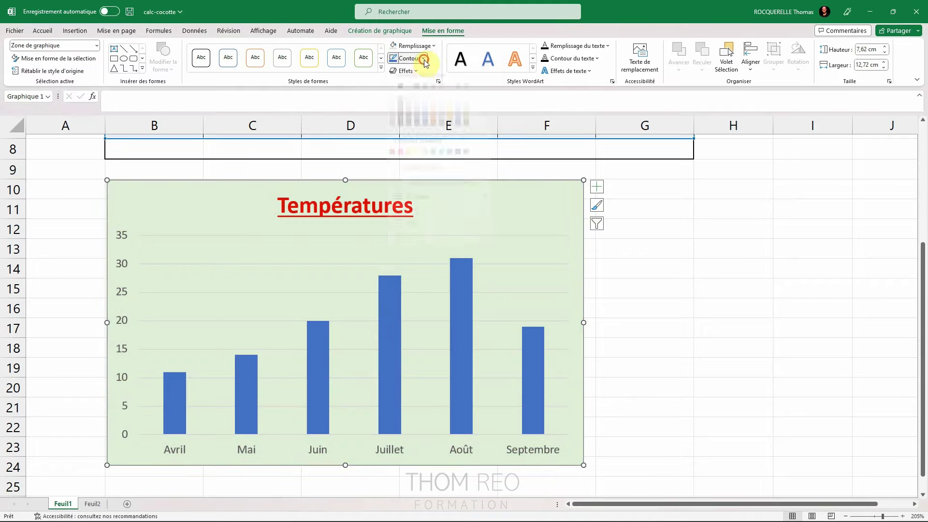
{"action": "left_click", "coordinate": [400, 98]}
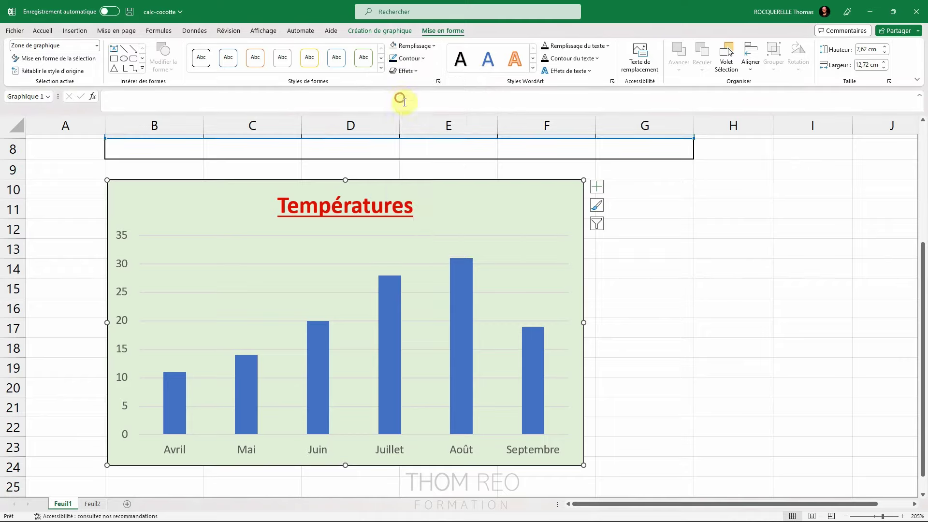
{"action": "left_click", "coordinate": [405, 60]}
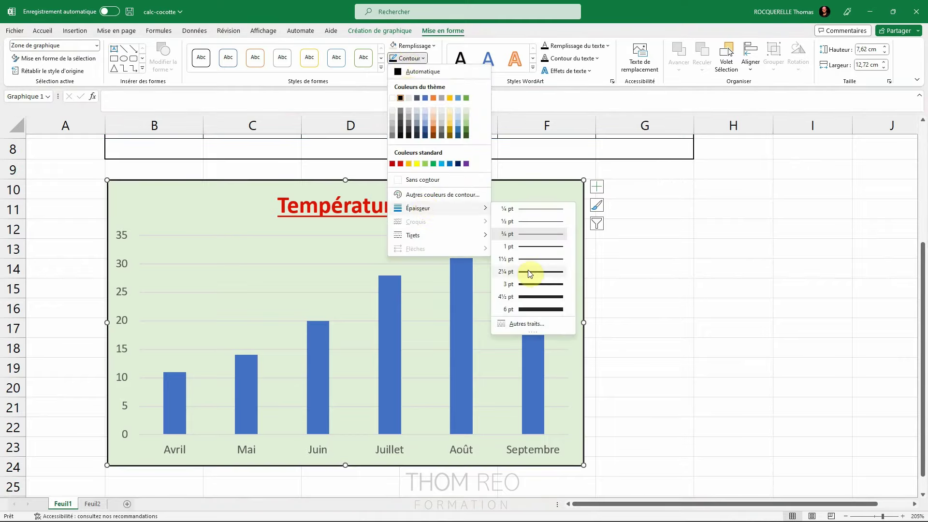
{"action": "left_click", "coordinate": [532, 296]}
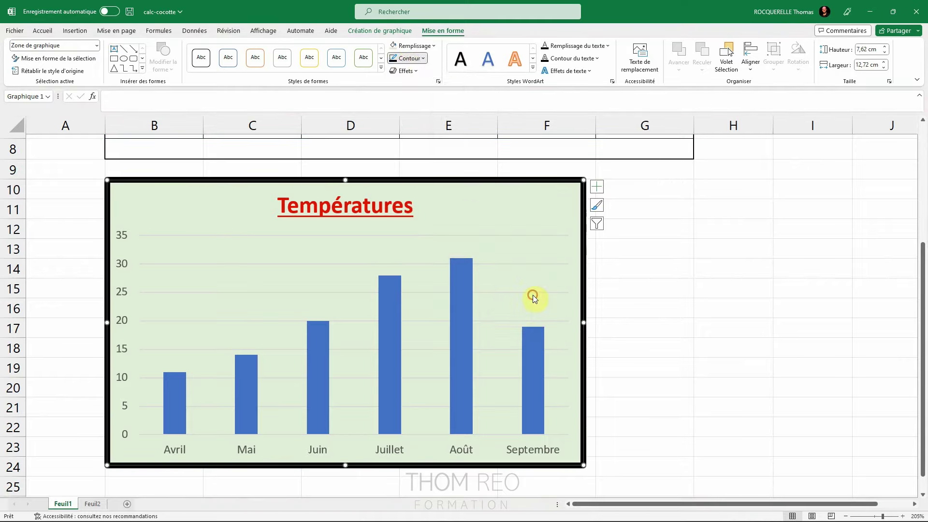
{"action": "left_click", "coordinate": [381, 71]}
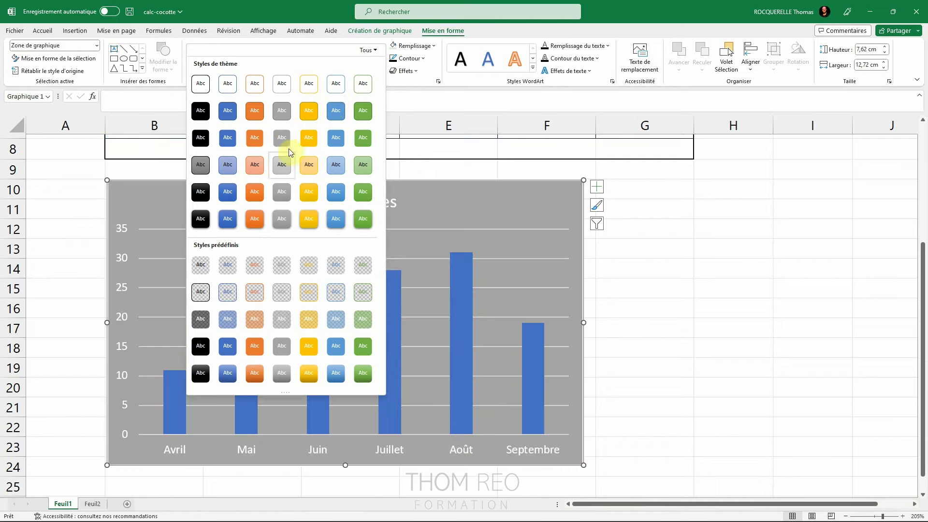
- Apply the grey gradient shape style to the chart and fill all Série1 bars light gold
{"action": "left_click", "coordinate": [282, 347]}
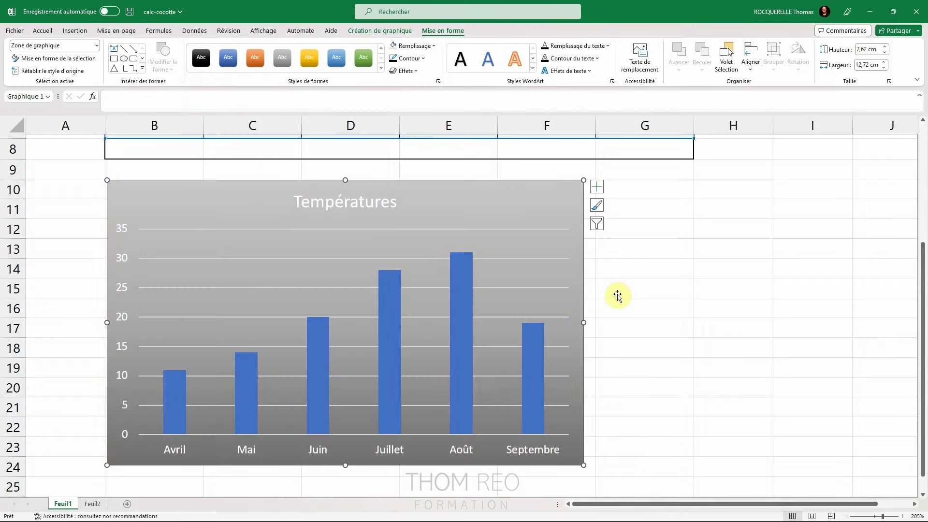
{"action": "left_click", "coordinate": [460, 271]}
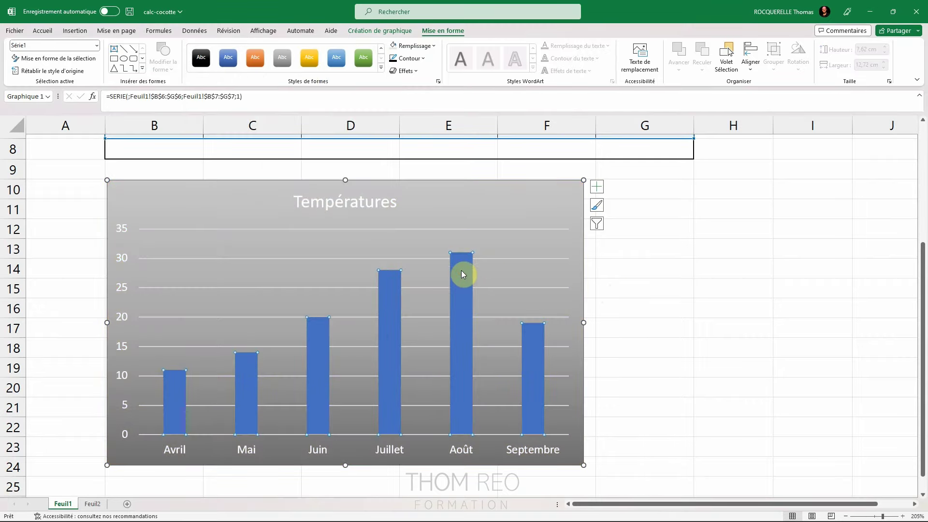
{"action": "left_click", "coordinate": [413, 45]}
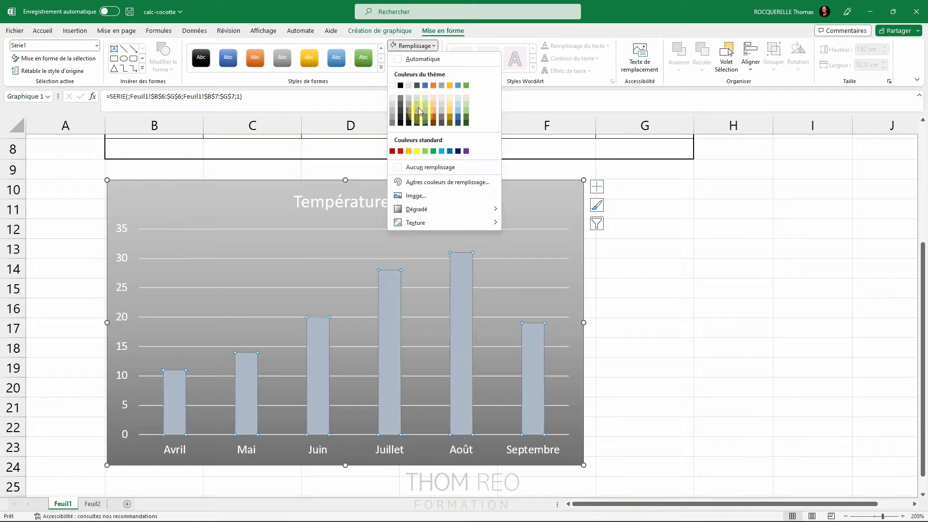
{"action": "left_click", "coordinate": [450, 110]}
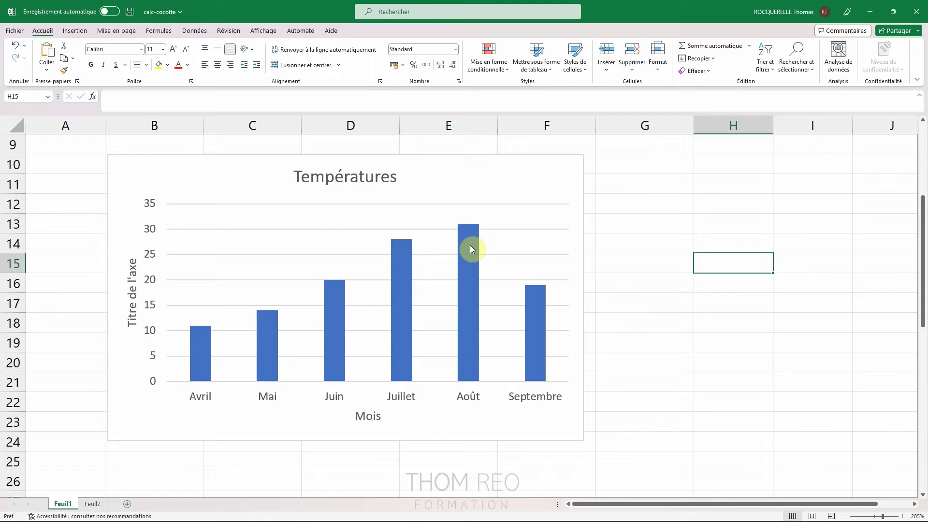
{"action": "mouse_move", "coordinate": [468, 275]}
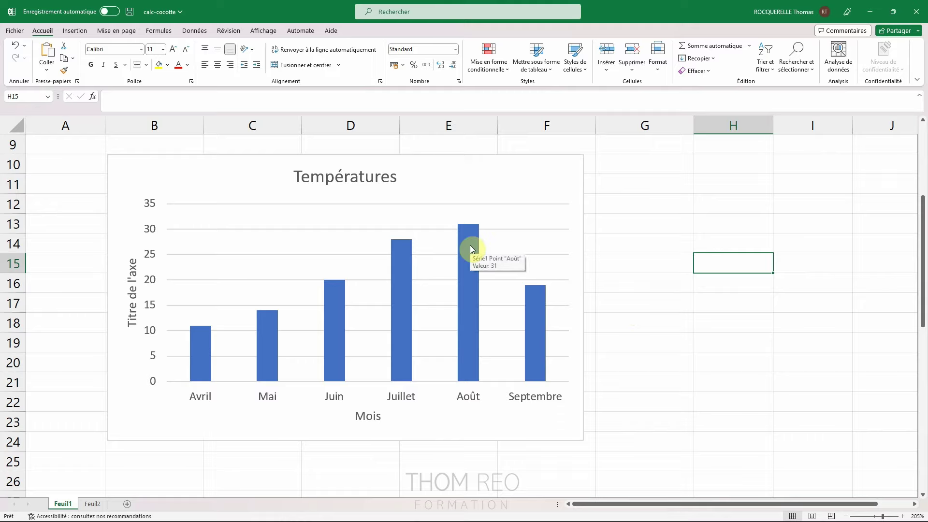
- Select just the Août bar and fill it red
{"action": "double_click", "coordinate": [470, 246]}
{"action": "left_click", "coordinate": [471, 246]}
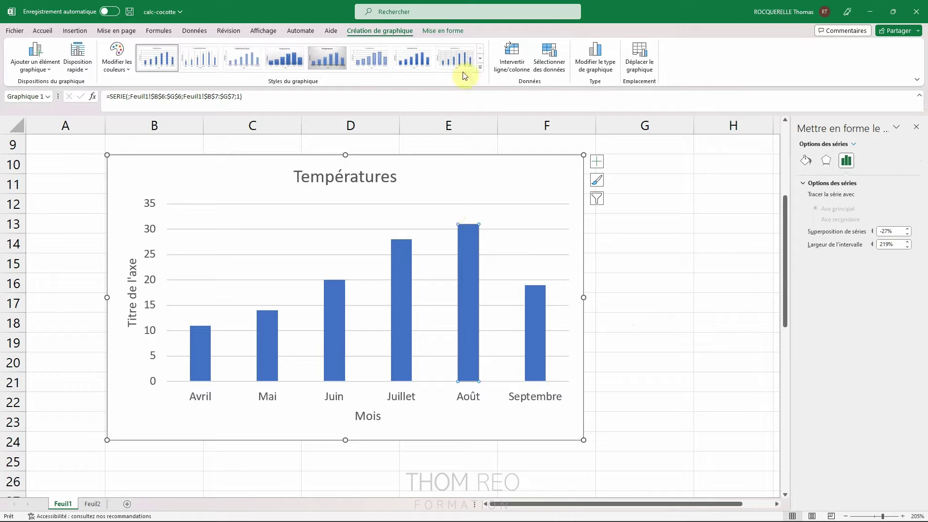
{"action": "left_click", "coordinate": [450, 29]}
{"action": "left_click", "coordinate": [412, 45]}
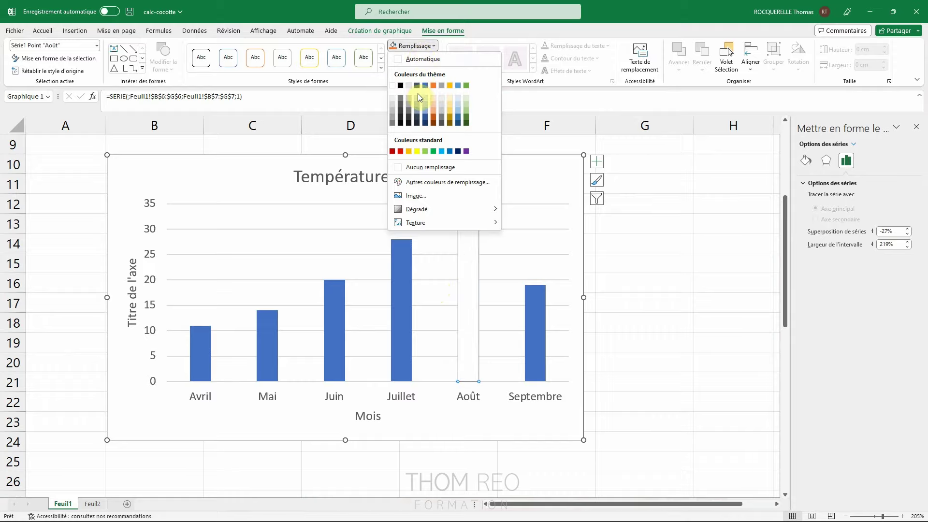
{"action": "left_click", "coordinate": [396, 151]}
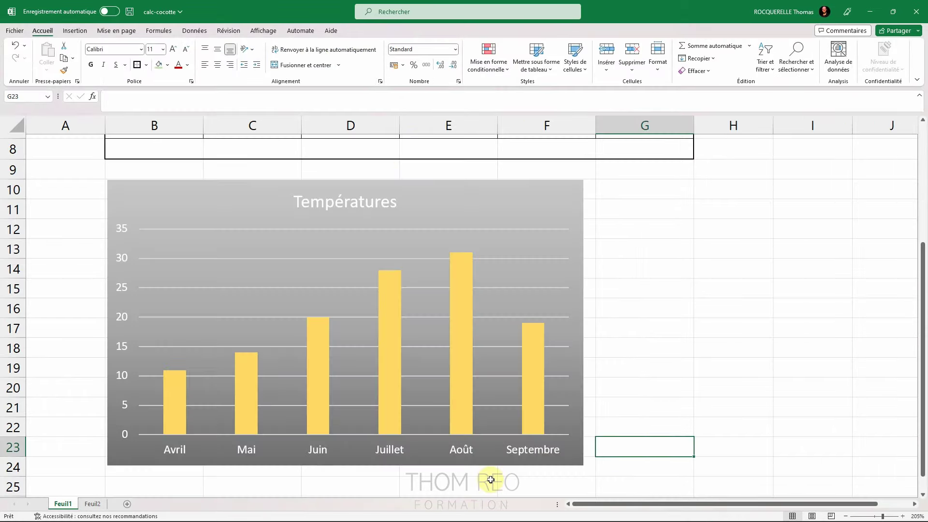
- Increase the chart's axis and month label text size step by step to 14 pt
{"action": "left_click", "coordinate": [323, 452]}
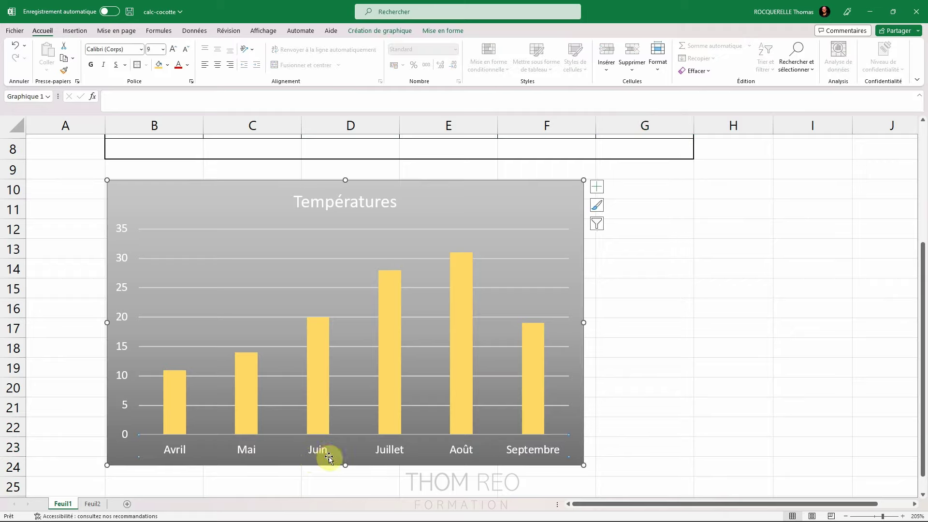
{"action": "left_click", "coordinate": [173, 49]}
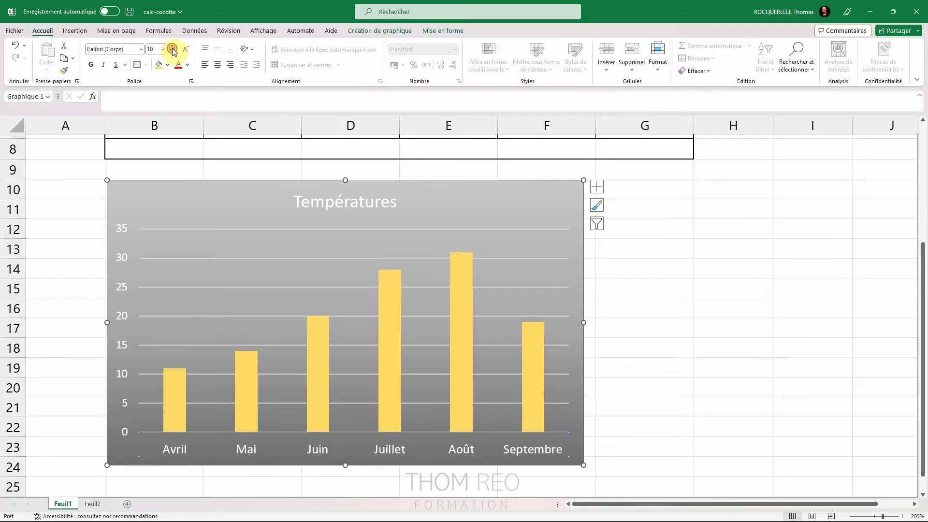
{"action": "left_click", "coordinate": [173, 50]}
{"action": "left_click", "coordinate": [173, 49]}
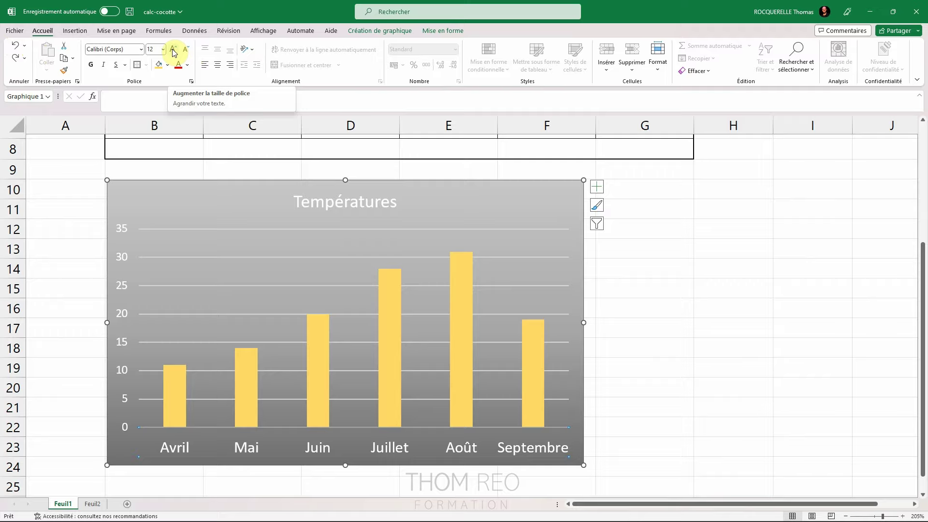
{"action": "left_click", "coordinate": [173, 50]}
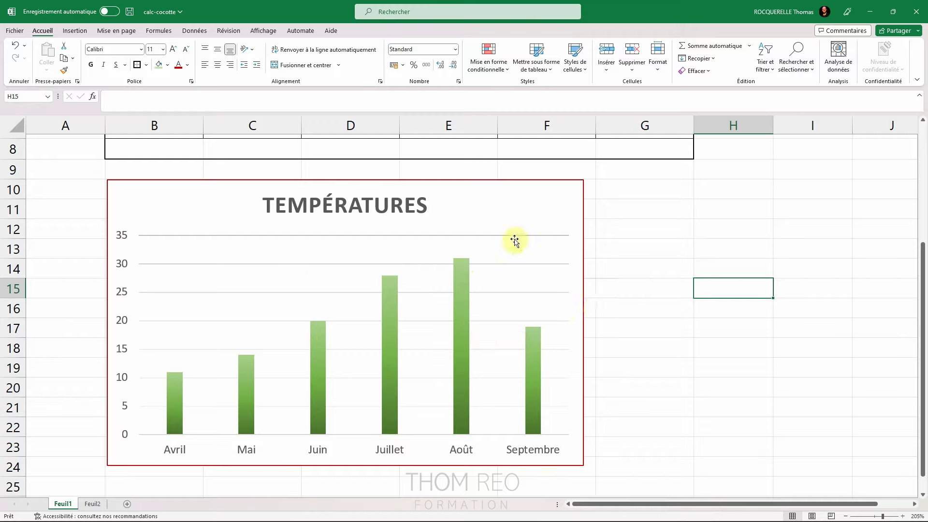
{"action": "left_click", "coordinate": [465, 189]}
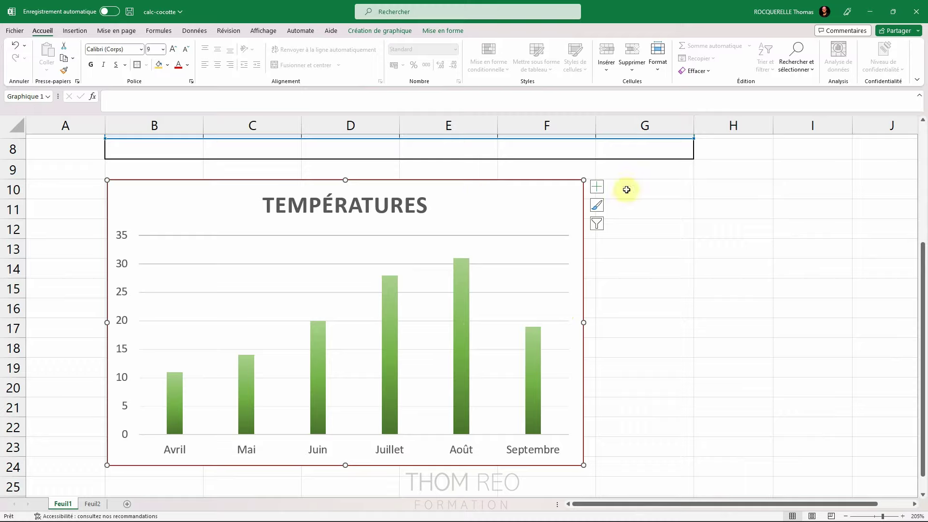
- Add centred data labels (11, 14, 20, 28, 31, 19) to the bars and hide both axes
{"action": "left_click", "coordinate": [597, 188]}
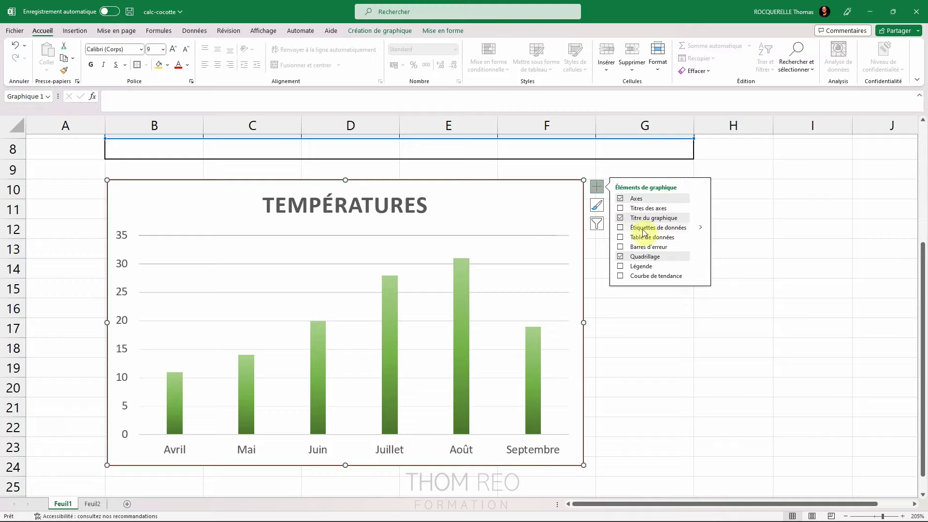
{"action": "left_click", "coordinate": [620, 228]}
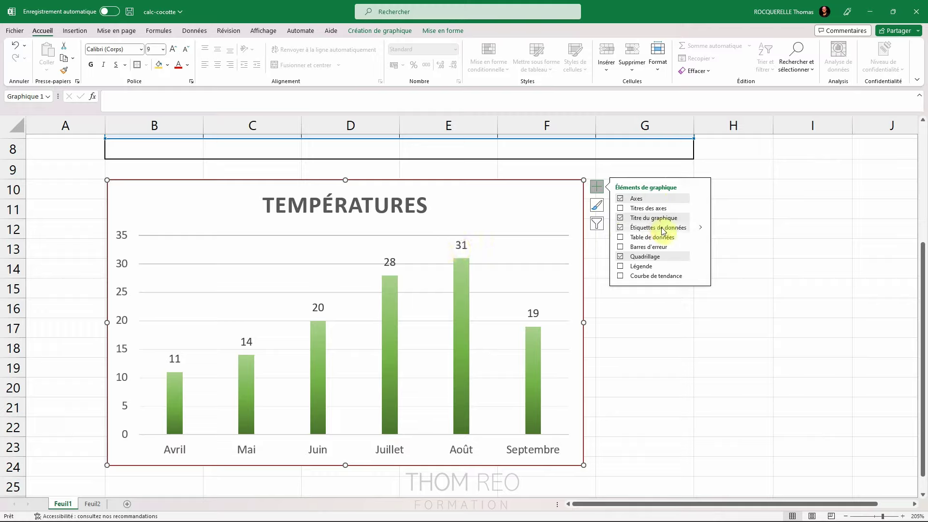
{"action": "left_click", "coordinate": [701, 229]}
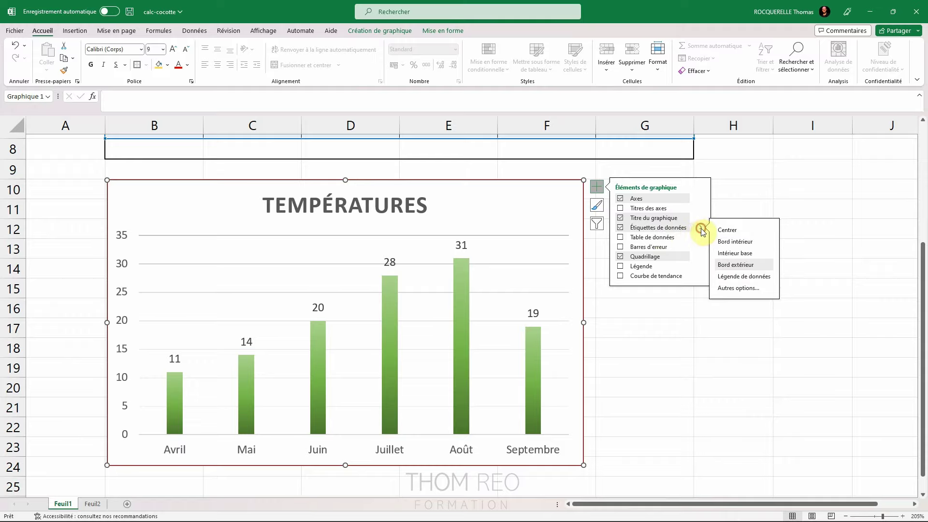
{"action": "left_click", "coordinate": [731, 231]}
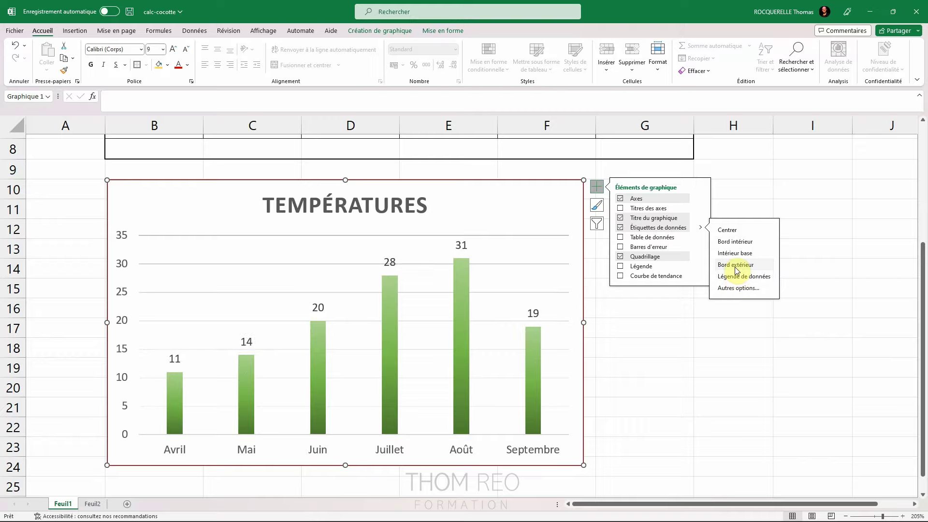
{"action": "left_click", "coordinate": [620, 198]}
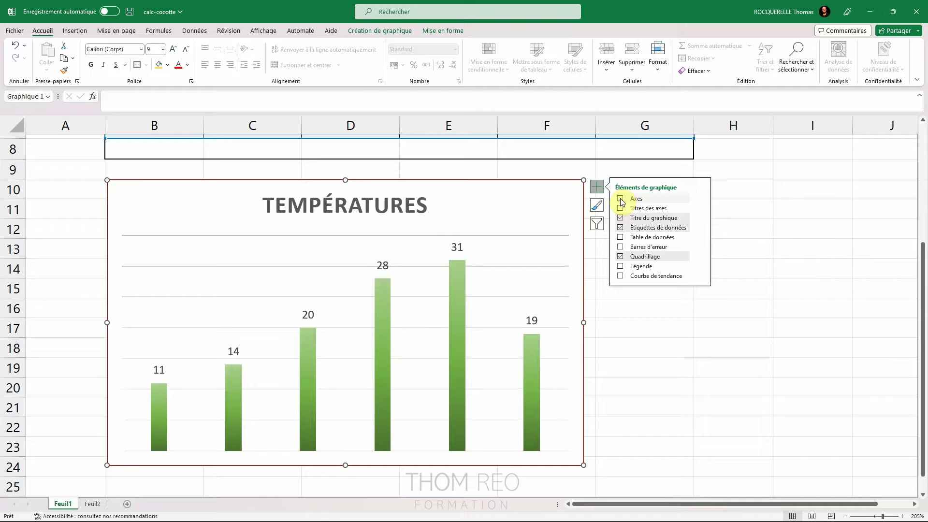
- Restore the chart axes and add placeholder 'Titre de l'axe' titles to both axes
{"action": "left_click", "coordinate": [621, 199]}
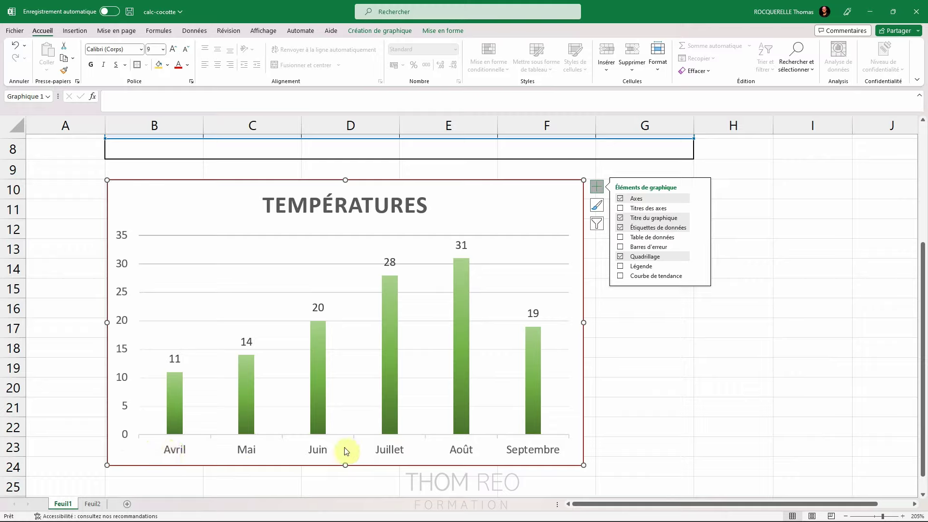
{"action": "left_click", "coordinate": [700, 199]}
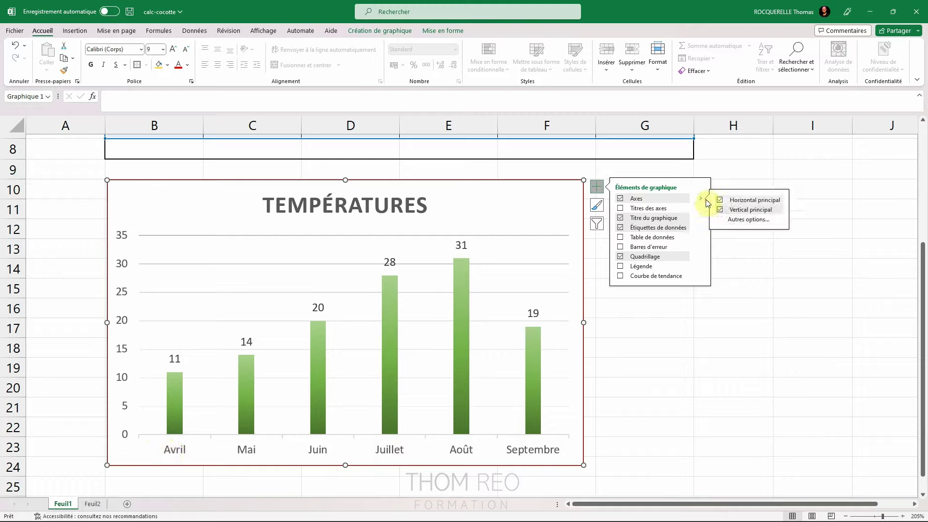
{"action": "left_click", "coordinate": [720, 200]}
{"action": "left_click", "coordinate": [720, 200]}
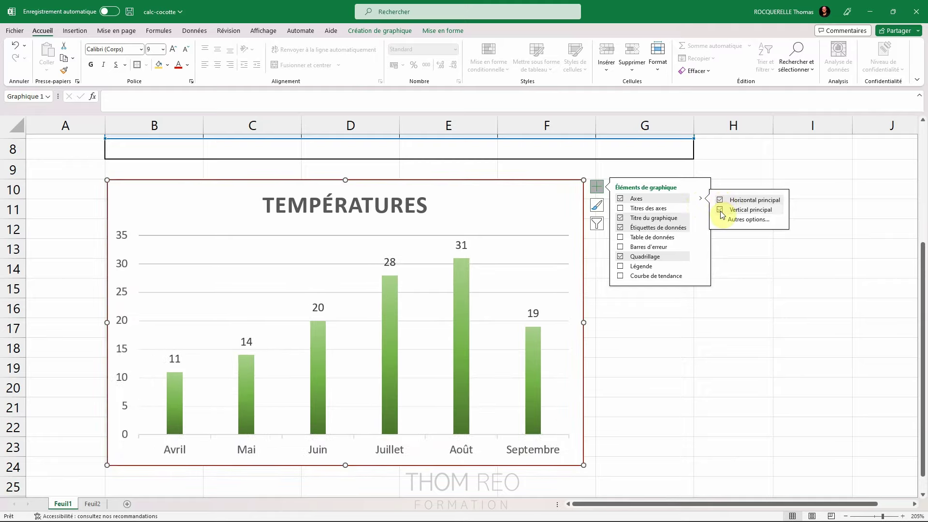
{"action": "left_click", "coordinate": [621, 209]}
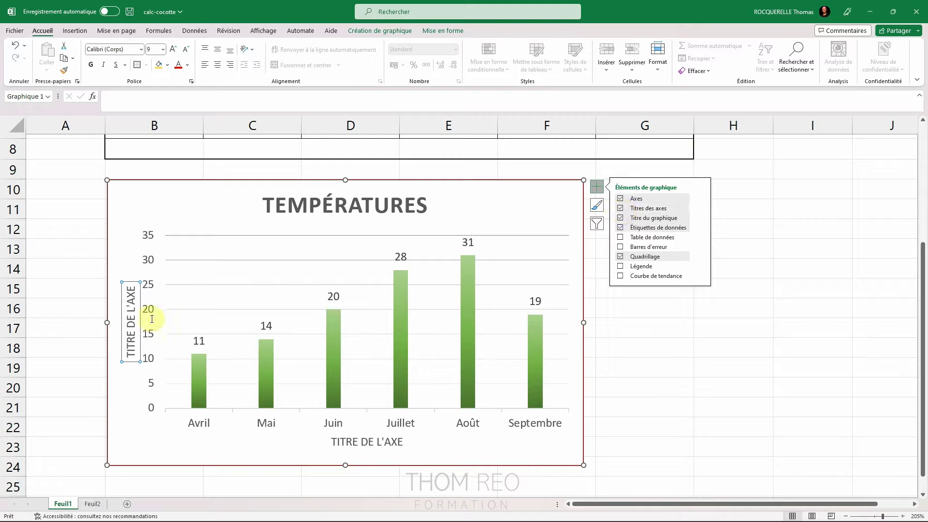
- Title the horizontal axis 'MOIS'
{"action": "left_click", "coordinate": [357, 441]}
{"action": "type", "text": "MOIS"}
{"action": "key", "text": "Return"}
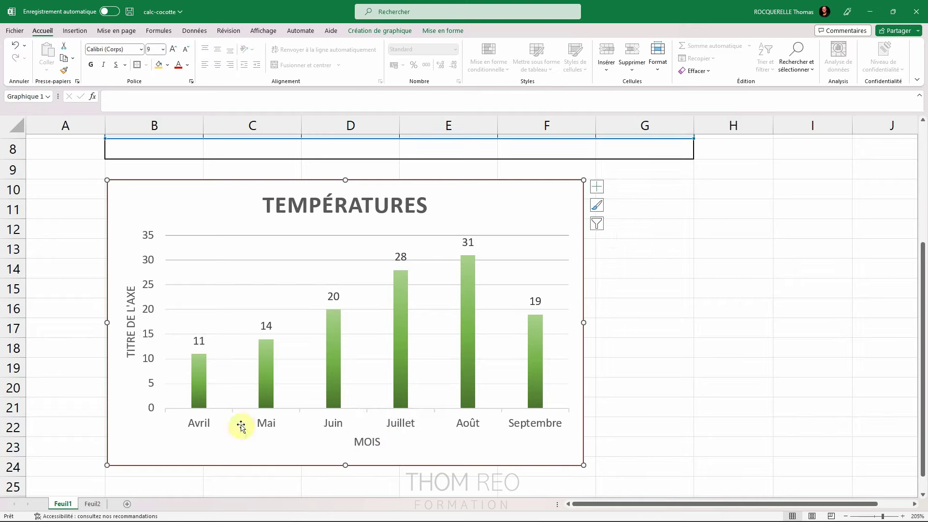
- Reset the chart title to its default and add a Série1 data table below the chart
{"action": "left_click", "coordinate": [596, 186]}
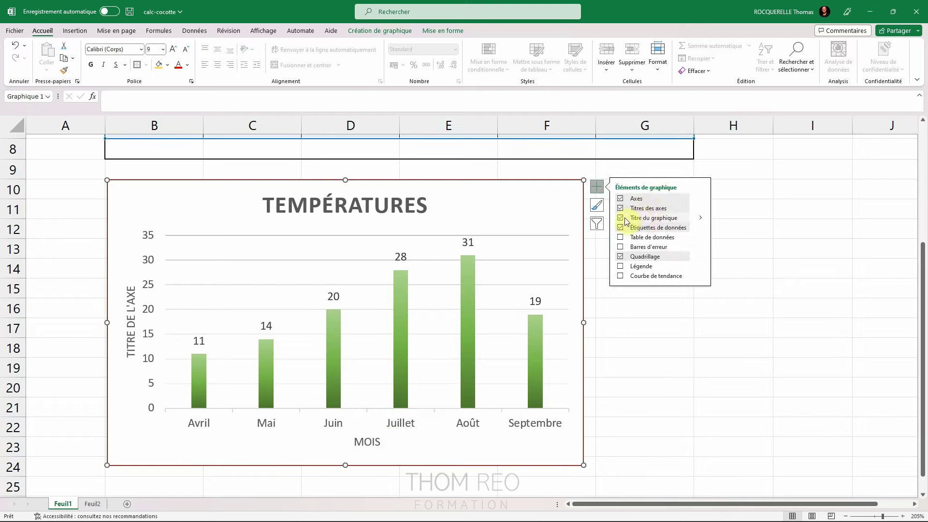
{"action": "left_click", "coordinate": [624, 220]}
{"action": "left_click", "coordinate": [621, 220]}
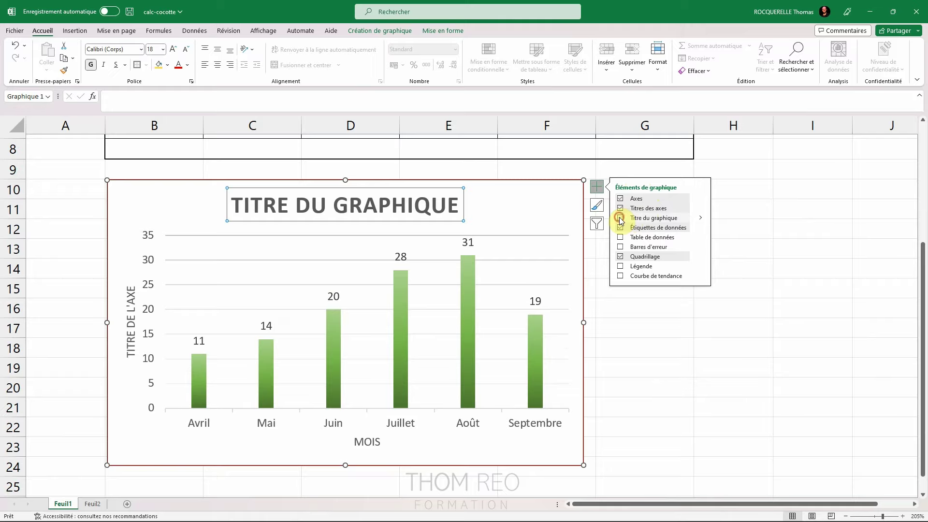
{"action": "left_click", "coordinate": [621, 221]}
{"action": "left_click", "coordinate": [621, 220]}
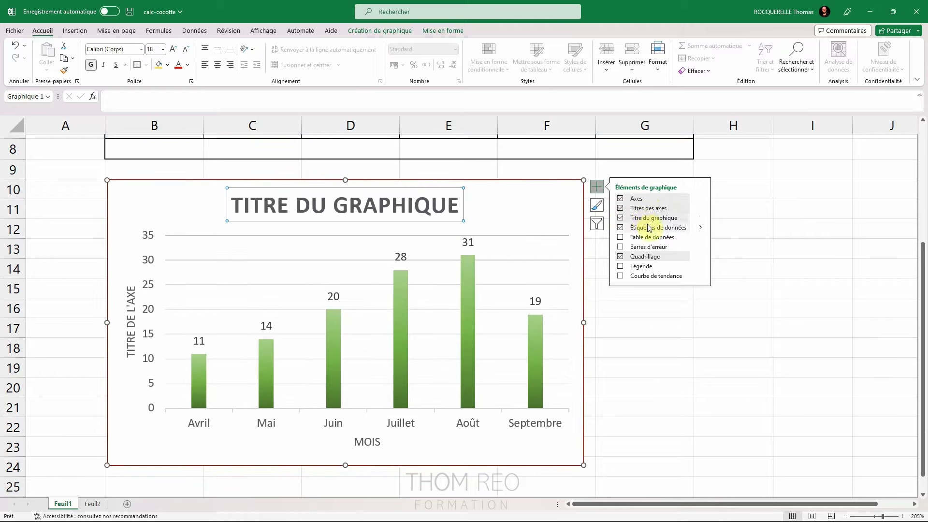
{"action": "left_click", "coordinate": [621, 237]}
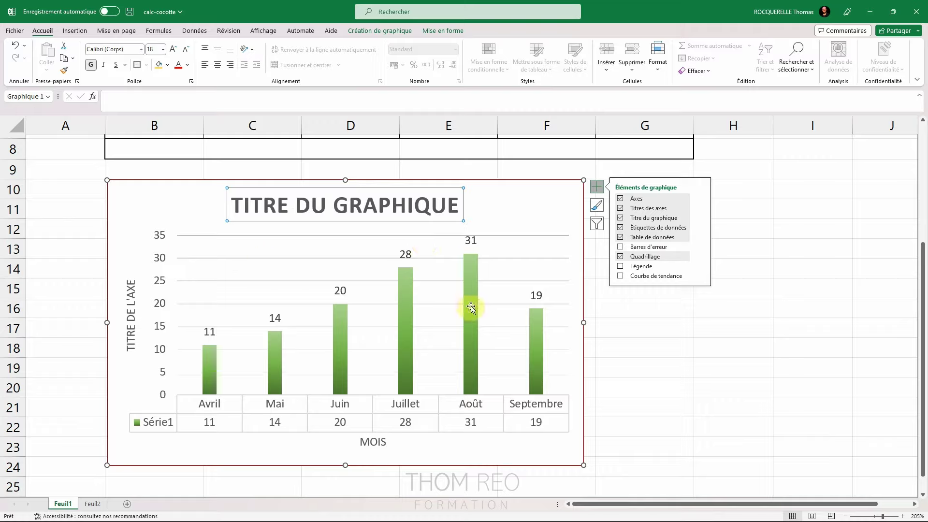
- Try the gridline options, leaving only primary major horizontal gridlines on the temperature chart
{"action": "left_click", "coordinate": [620, 257]}
{"action": "left_click", "coordinate": [621, 257]}
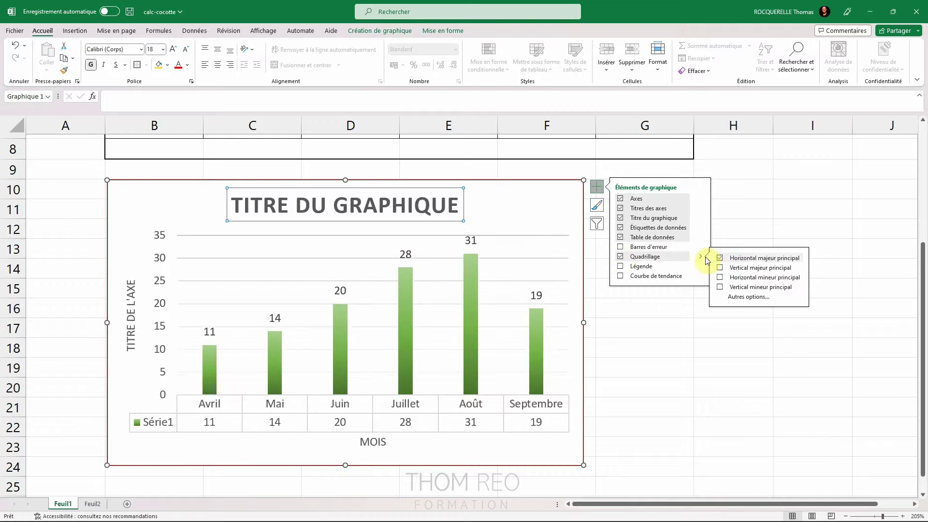
{"action": "left_click", "coordinate": [720, 268]}
{"action": "left_click", "coordinate": [720, 278]}
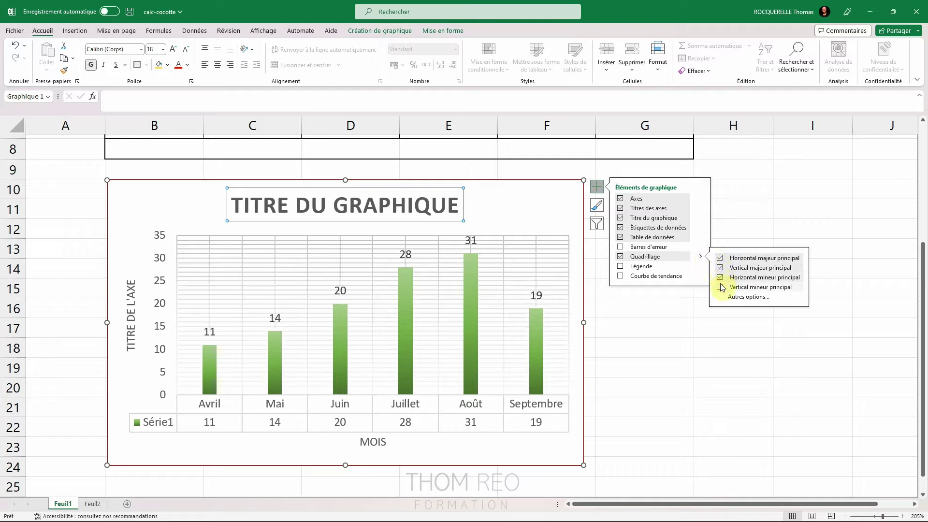
{"action": "left_click", "coordinate": [719, 277]}
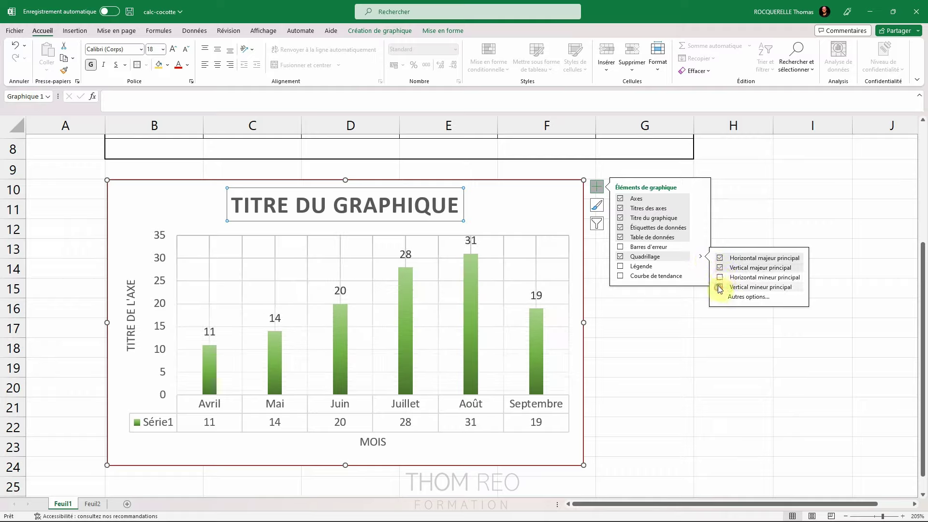
{"action": "left_click", "coordinate": [719, 268]}
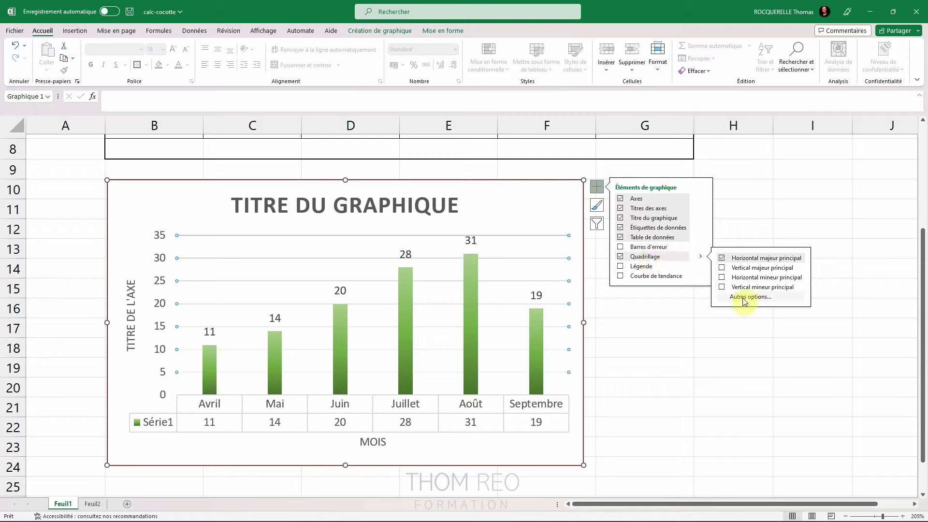
- Add a linear trendline across the Avril–Septembre columns and deselect the chart
{"action": "left_click", "coordinate": [621, 277]}
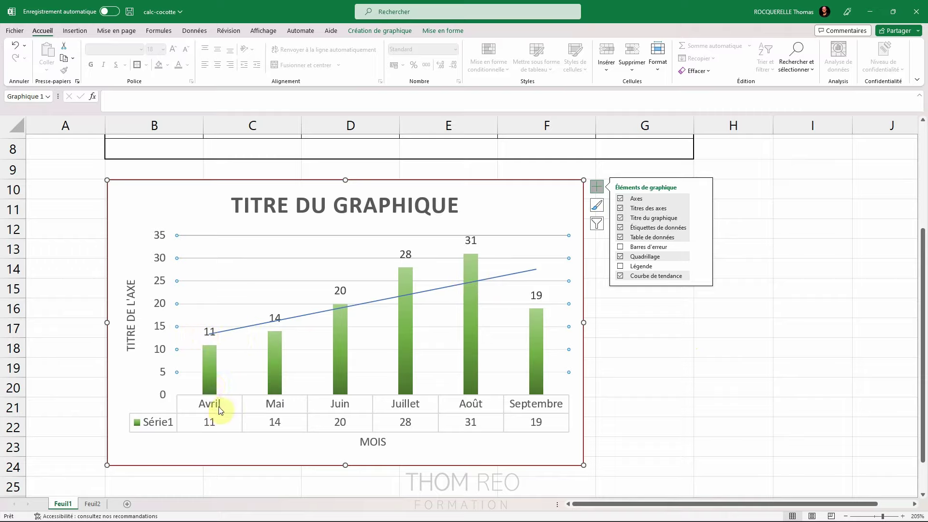
{"action": "scroll", "coordinate": [628, 338], "scroll_direction": "up", "scroll_amount": 3}
{"action": "left_click", "coordinate": [692, 362]}
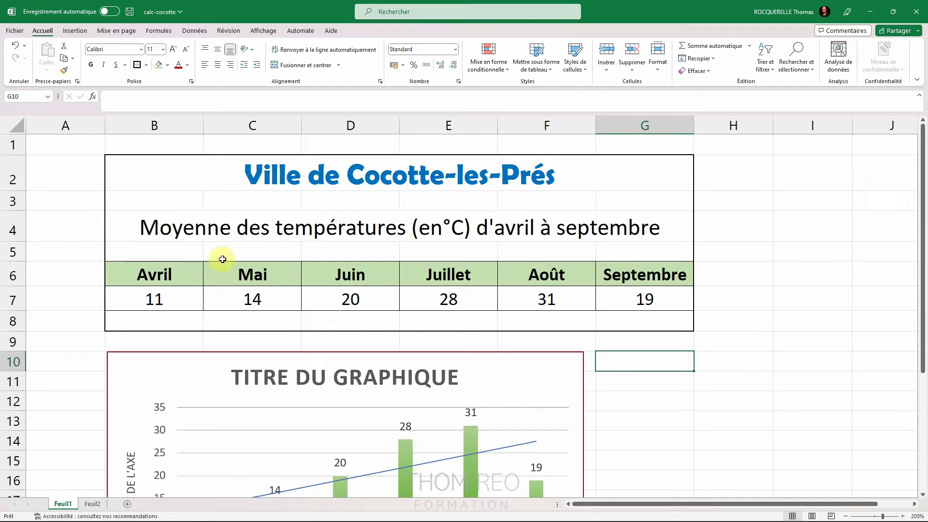
- Insert a 3D area chart of the Avril–Septembre monthly temperatures
{"action": "mouse_move", "coordinate": [172, 274]}
{"action": "left_mouse_down"}
{"action": "mouse_move", "coordinate": [583, 281]}
{"action": "mouse_move", "coordinate": [647, 296]}
{"action": "left_mouse_up"}
{"action": "left_click", "coordinate": [74, 30]}
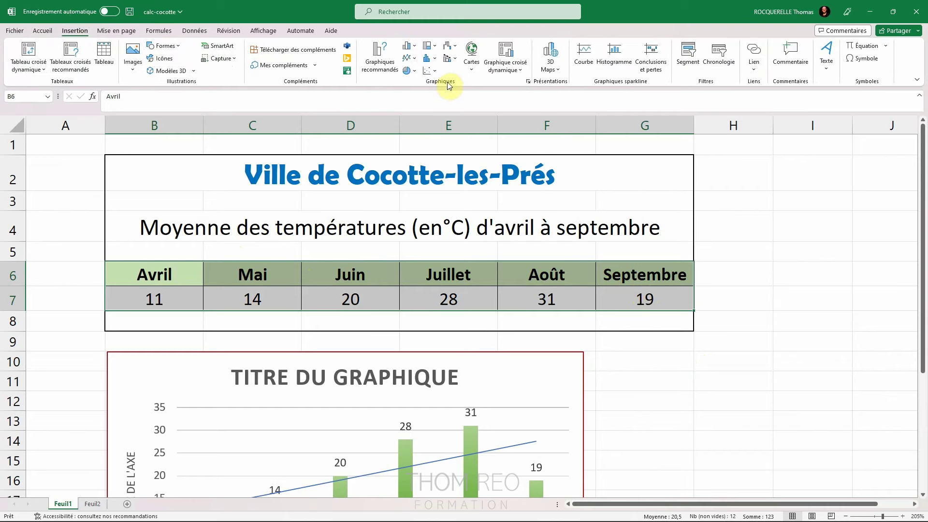
{"action": "left_click", "coordinate": [413, 60]}
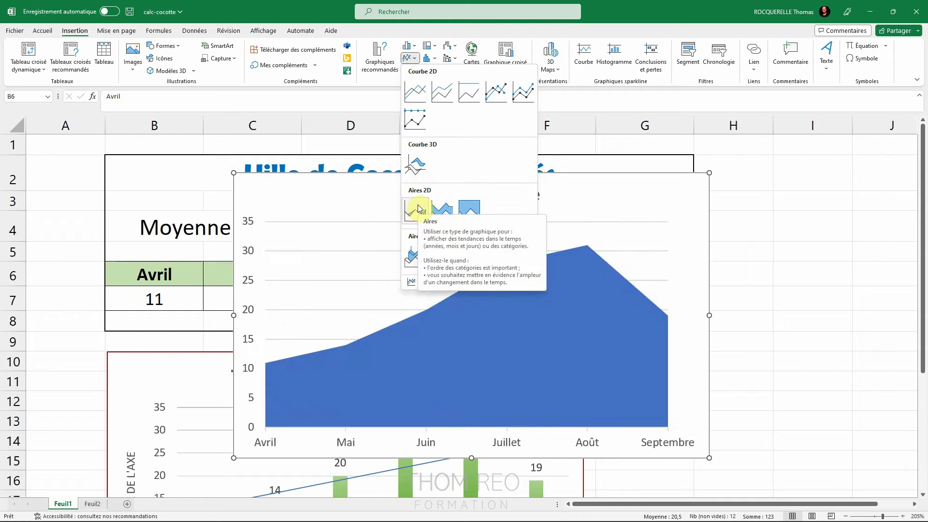
{"action": "left_click", "coordinate": [411, 256]}
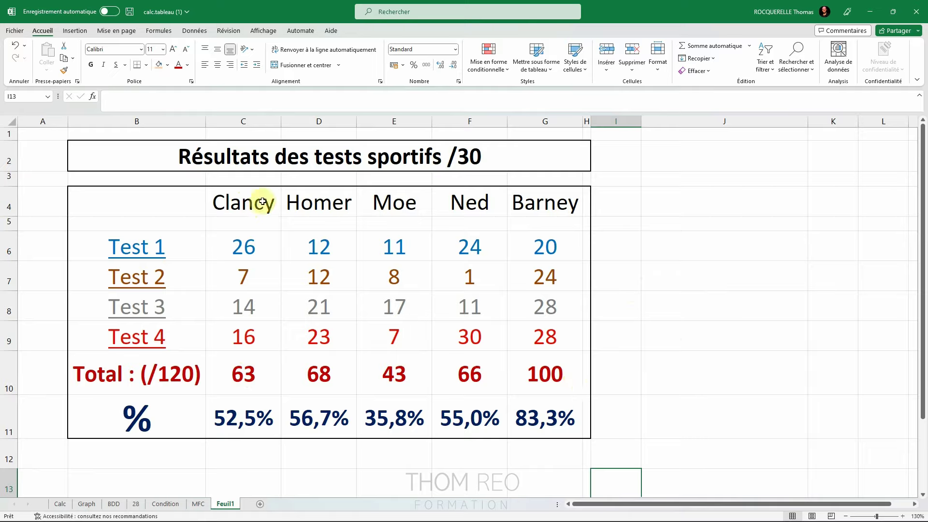
- Select the player names C4:G4 plus, with Ctrl, the totals C10:G10
{"action": "left_click_drag", "start_coordinate": [244, 202], "coordinate": [540, 205]}
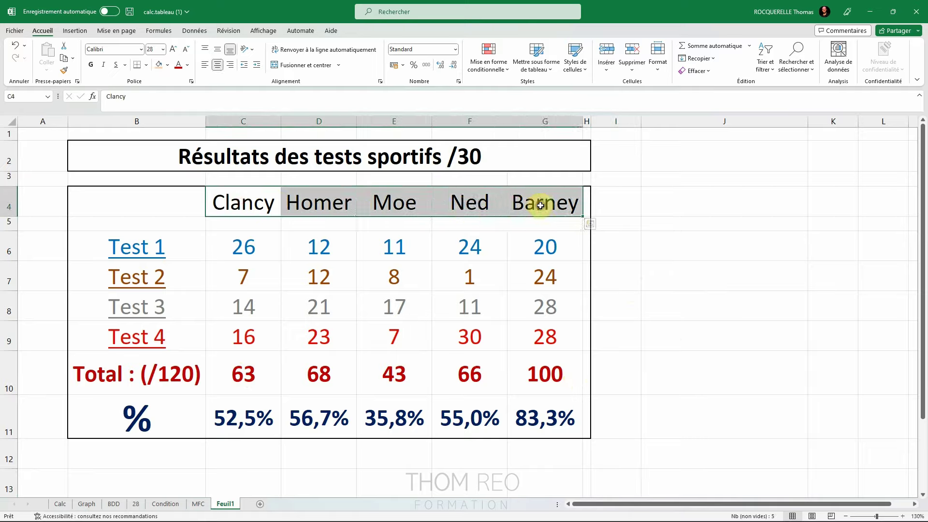
{"action": "left_click_drag", "start_coordinate": [278, 360], "coordinate": [540, 369]}
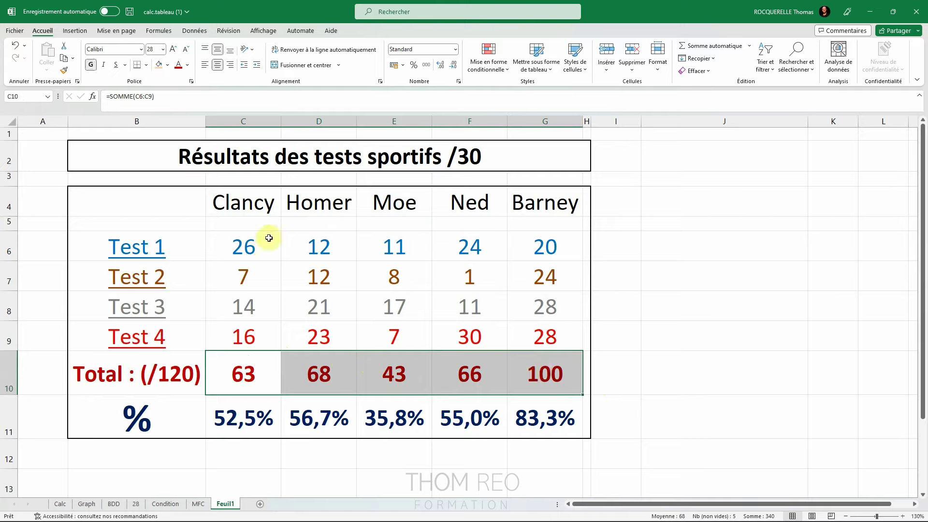
{"action": "left_click", "coordinate": [658, 327]}
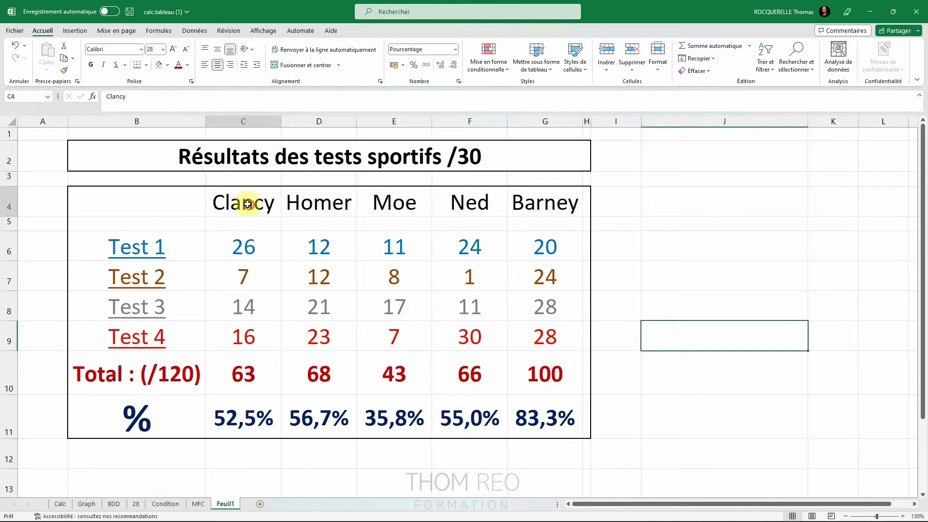
{"action": "left_click_drag", "start_coordinate": [247, 204], "coordinate": [519, 204]}
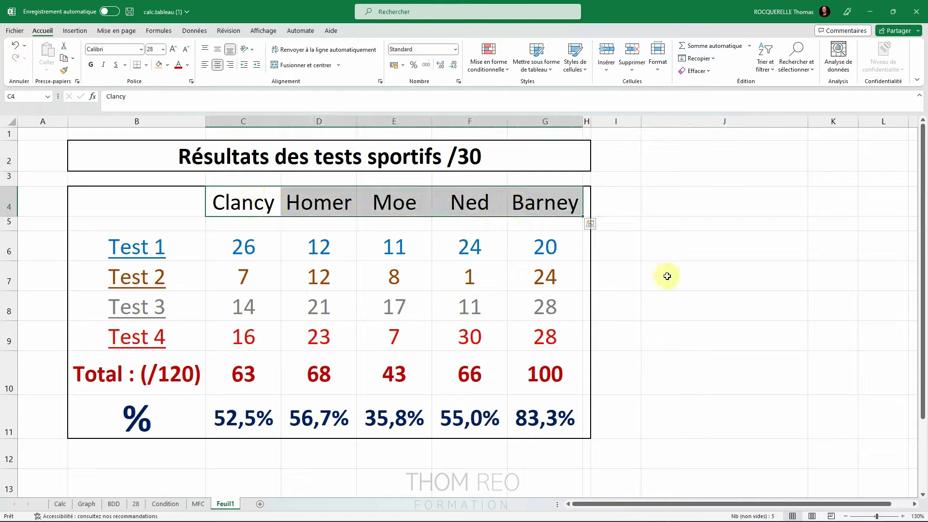
{"action": "key", "text": "ctrl"}
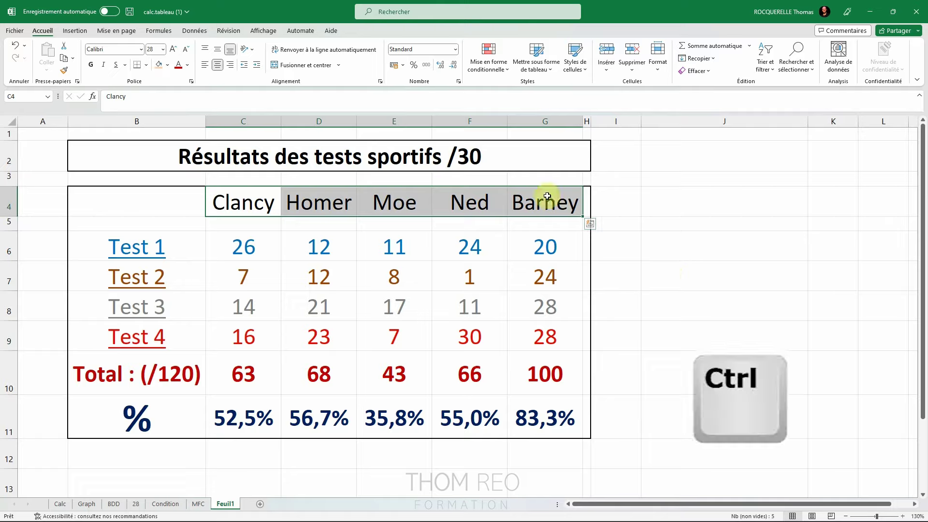
{"action": "left_click", "coordinate": [235, 371], "text": "ctrl"}
{"action": "left_click_drag", "start_coordinate": [236, 371], "coordinate": [537, 375]}
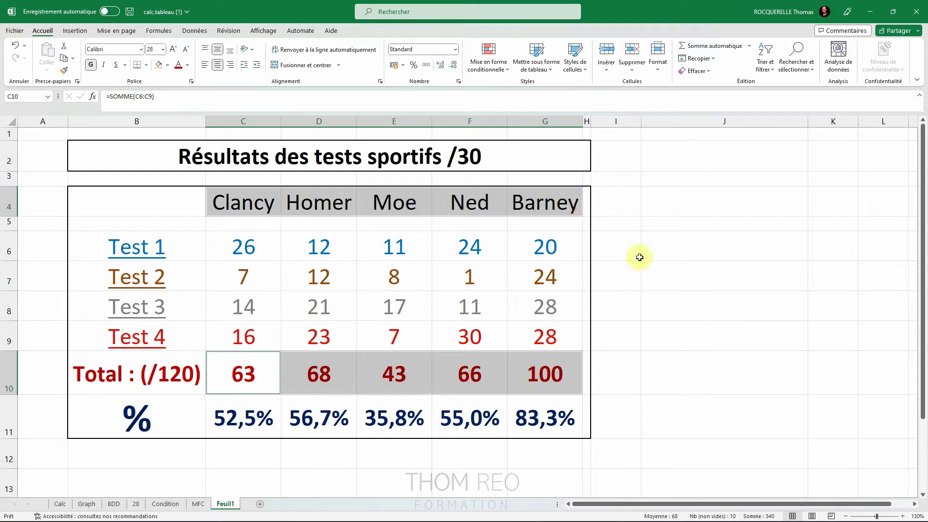
{"action": "left_click", "coordinate": [77, 31]}
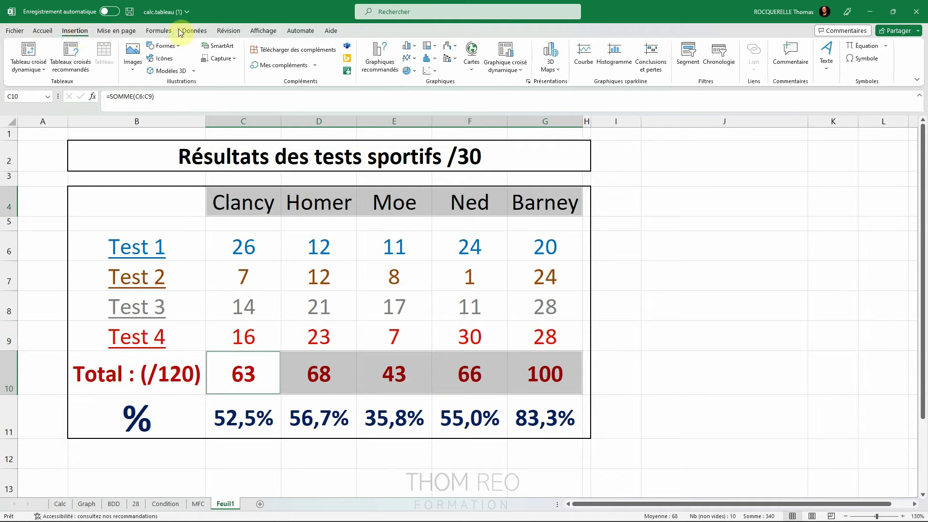
- Insert a clustered column chart of the five players' totals and move it beside the results table
{"action": "left_click", "coordinate": [408, 47]}
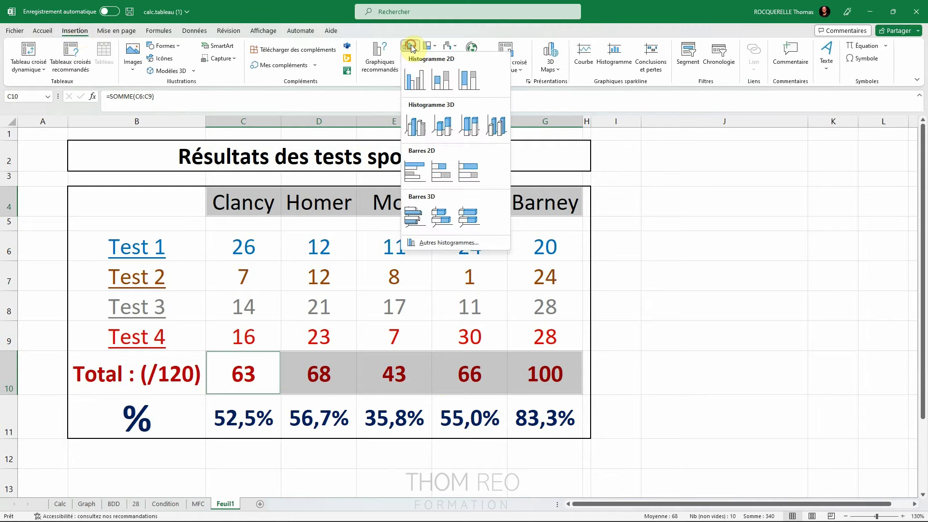
{"action": "left_click", "coordinate": [412, 85]}
{"action": "left_click_drag", "start_coordinate": [504, 227], "coordinate": [668, 213]}
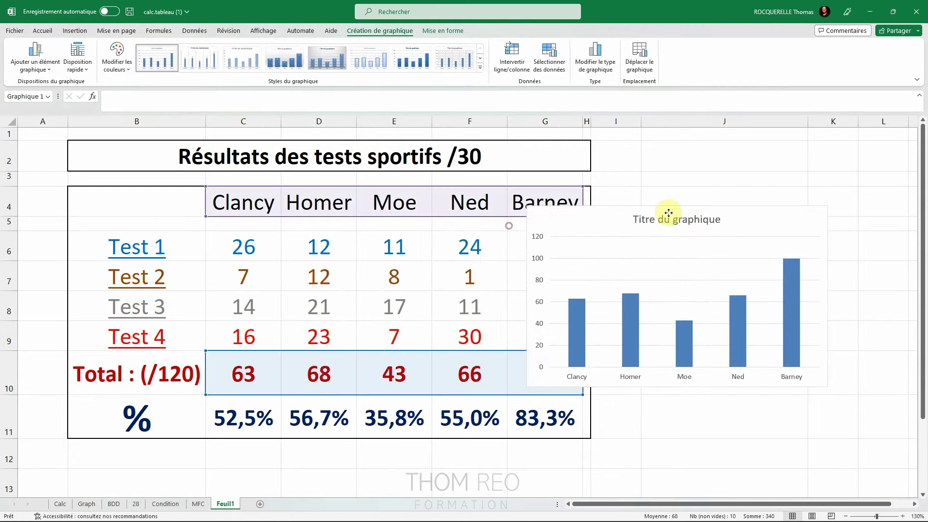
{"action": "scroll", "coordinate": [518, 416], "scroll_direction": "up", "scroll_amount": 3}
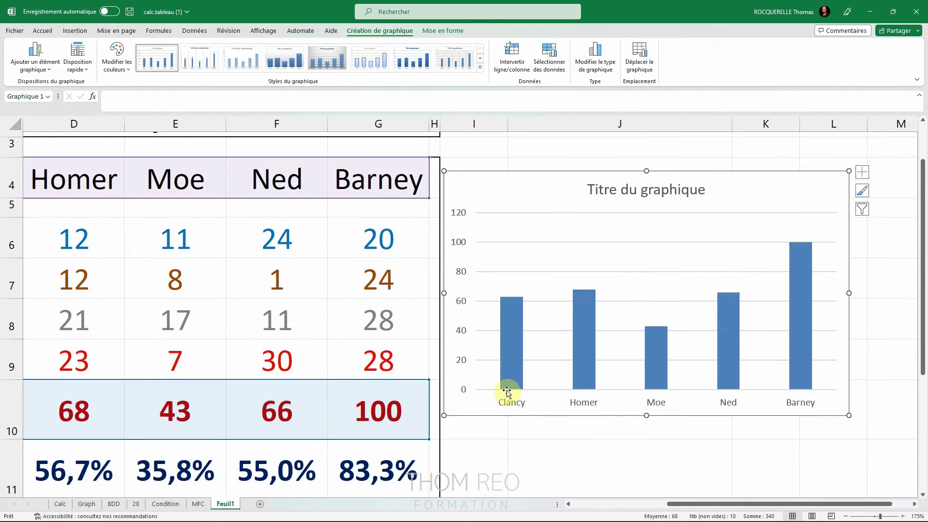
{"action": "left_click", "coordinate": [795, 405]}
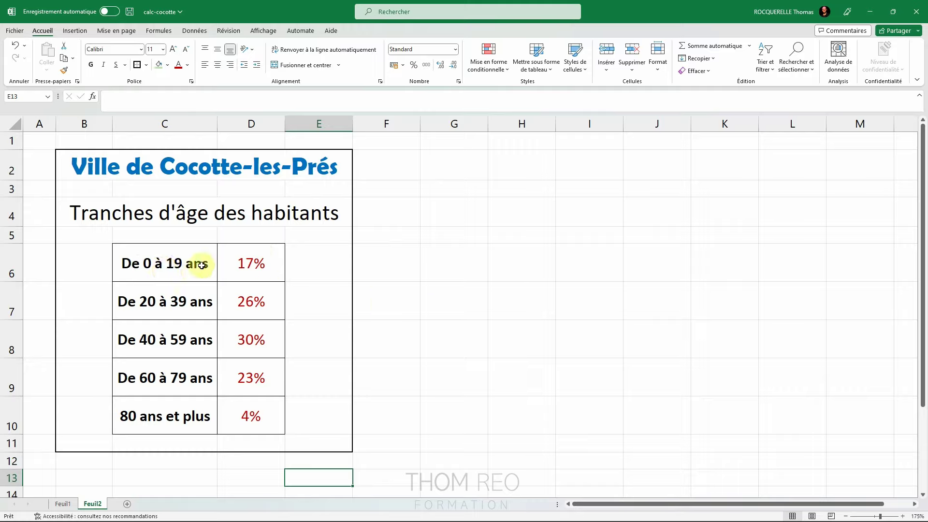
- Insert a 3-D Pie chart of the age groups and percentages in C6:D10
{"action": "left_click_drag", "start_coordinate": [195, 263], "coordinate": [248, 414]}
{"action": "key", "text": "alt+n"}
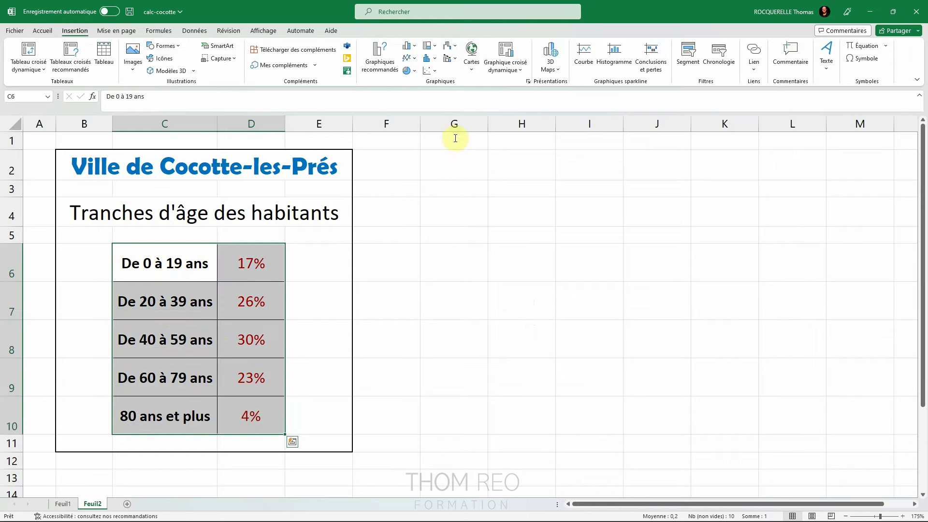
{"action": "left_click", "coordinate": [415, 72]}
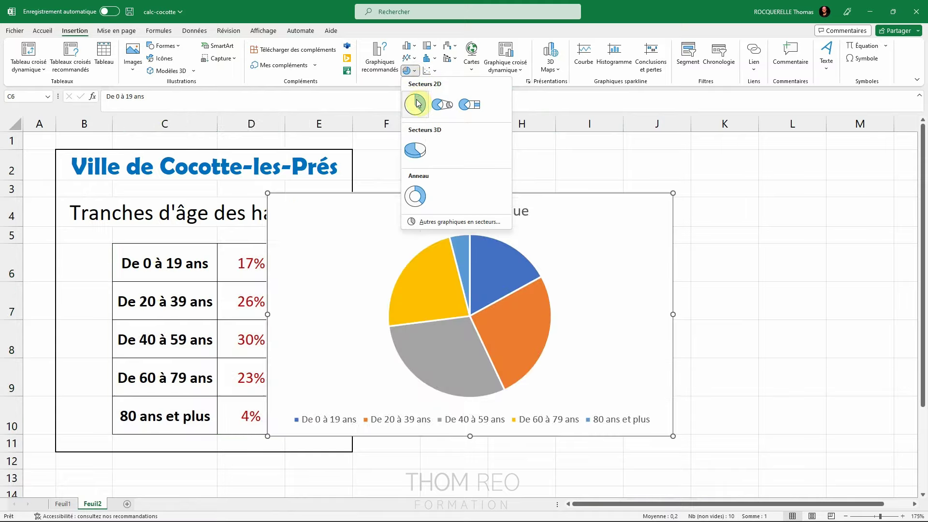
{"action": "left_click", "coordinate": [413, 151]}
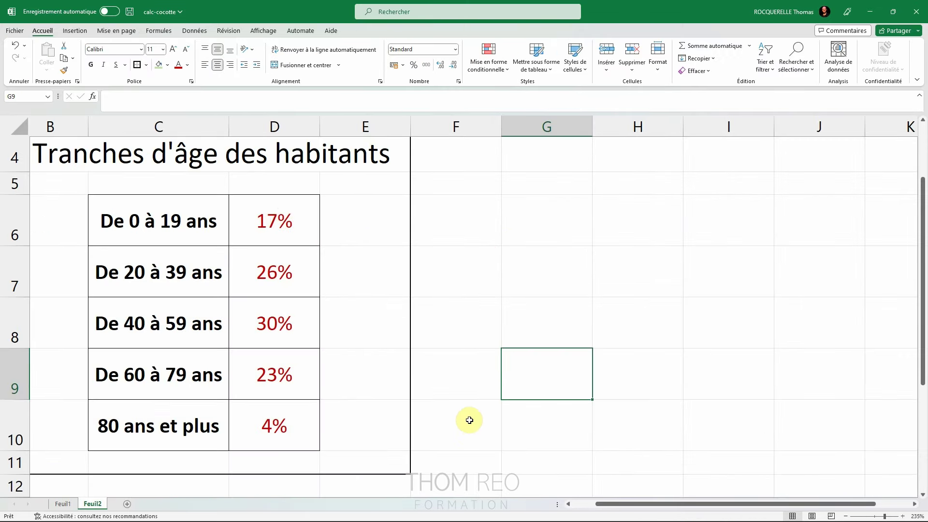
- Insert a Secteurs 3D pie chart from the percentages in D6:D10 alone
{"action": "left_click_drag", "start_coordinate": [280, 222], "coordinate": [280, 425]}
{"action": "left_click", "coordinate": [75, 31]}
{"action": "left_click", "coordinate": [414, 73]}
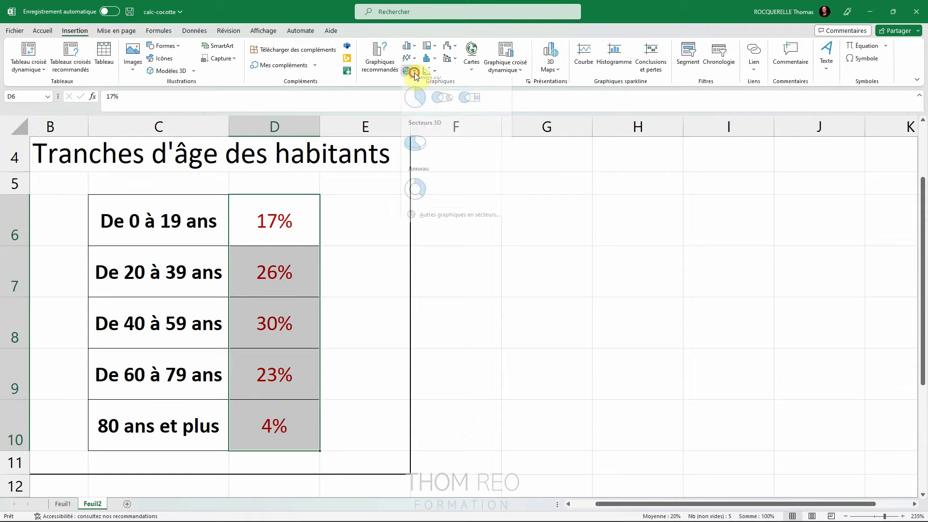
{"action": "left_click", "coordinate": [415, 142]}
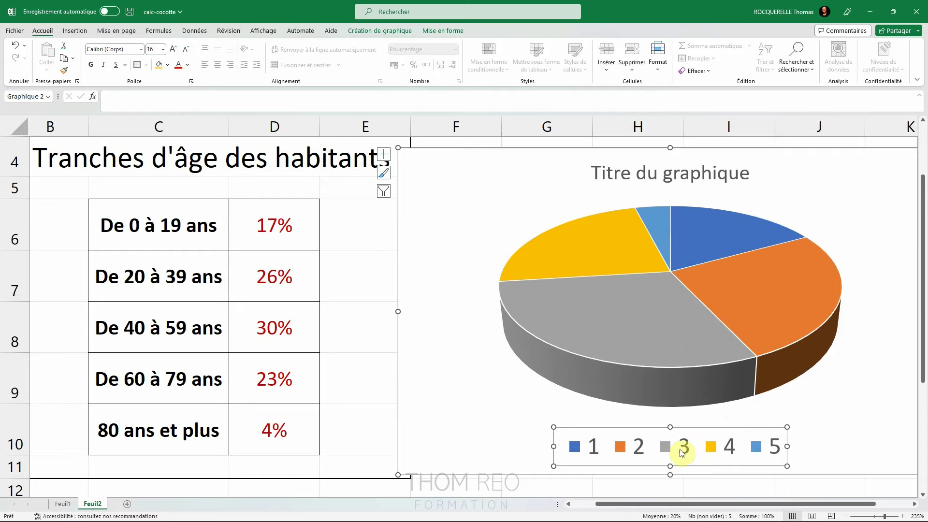
- Use the age ranges in C6:C10 as the pie's category labels via Sélectionner des données
{"action": "right_click", "coordinate": [681, 443]}
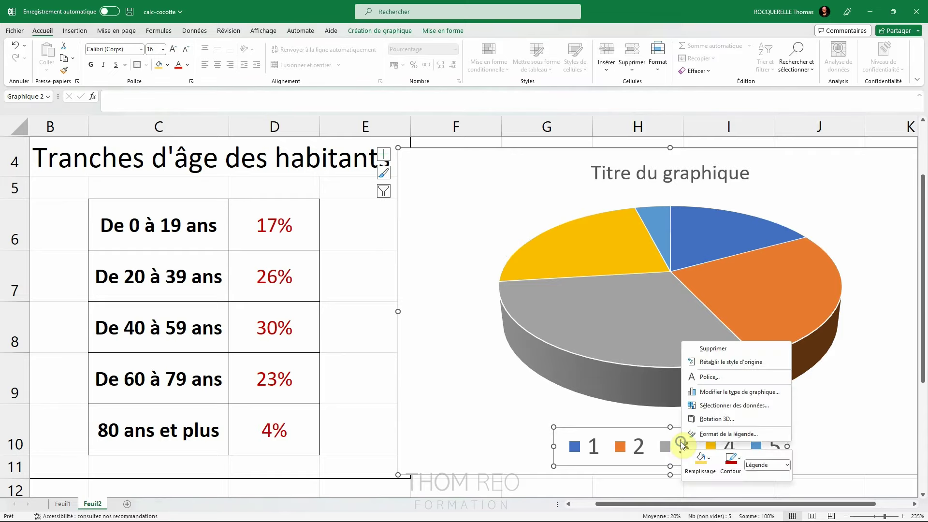
{"action": "left_click", "coordinate": [731, 407]}
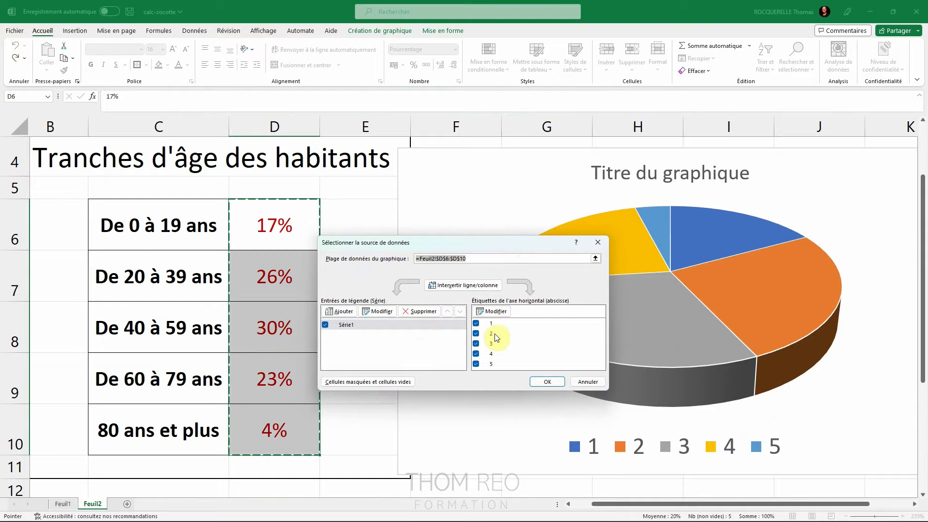
{"action": "left_click_drag", "start_coordinate": [485, 242], "coordinate": [536, 228]}
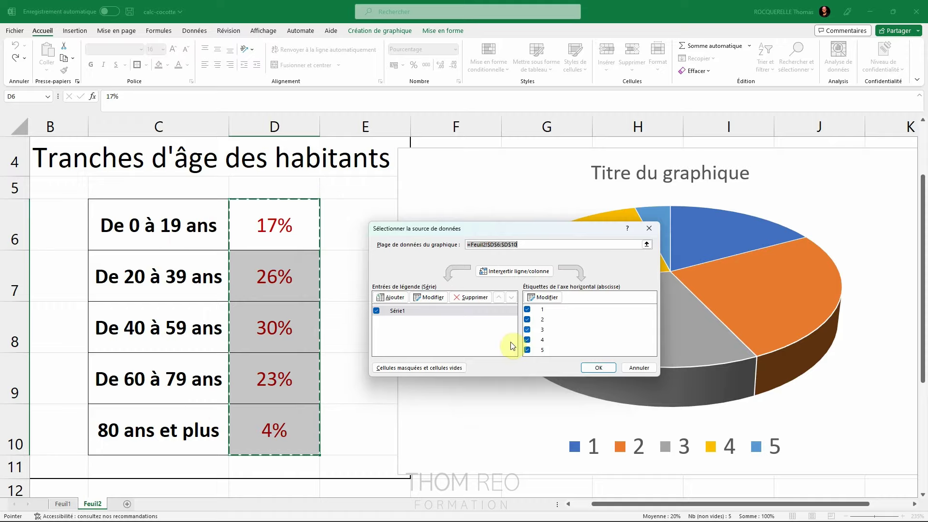
{"action": "left_click", "coordinate": [545, 297]}
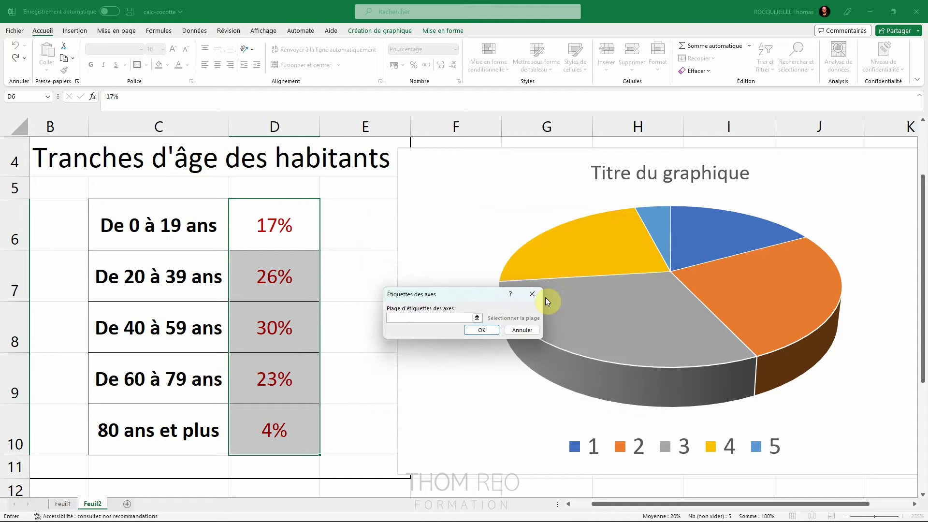
{"action": "left_click_drag", "start_coordinate": [150, 223], "coordinate": [157, 426]}
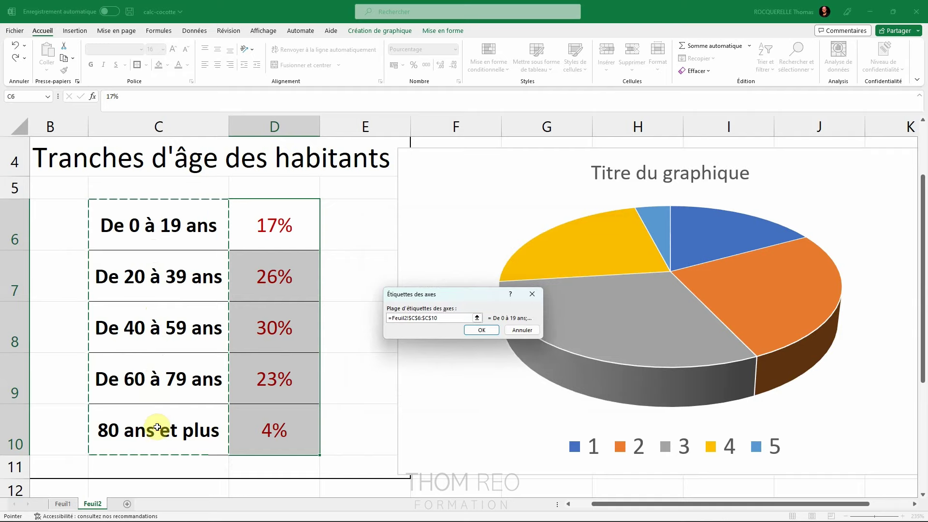
{"action": "left_click", "coordinate": [481, 329]}
{"action": "left_click", "coordinate": [595, 368]}
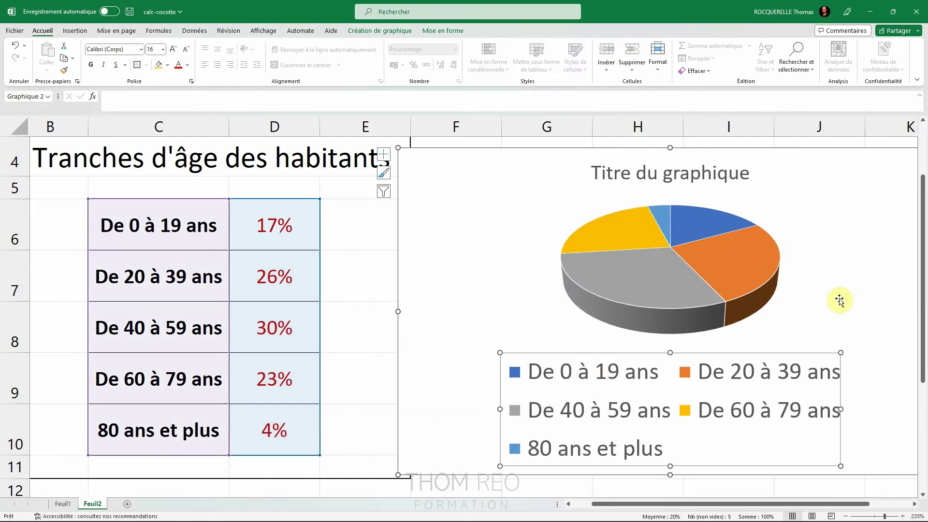
- Add percentage data labels at the Bord extérieur position of each slice
{"action": "scroll", "coordinate": [665, 235], "scroll_direction": "right", "scroll_amount": 2}
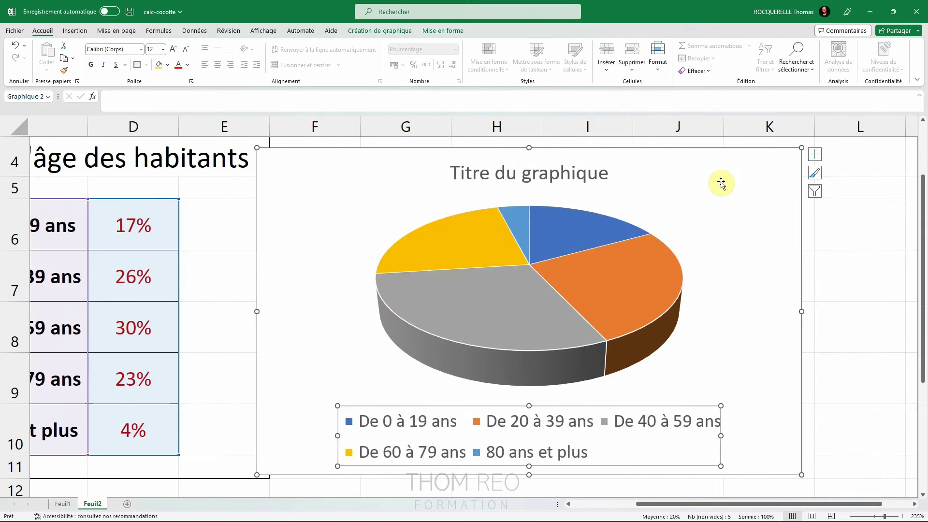
{"action": "left_click", "coordinate": [814, 154]}
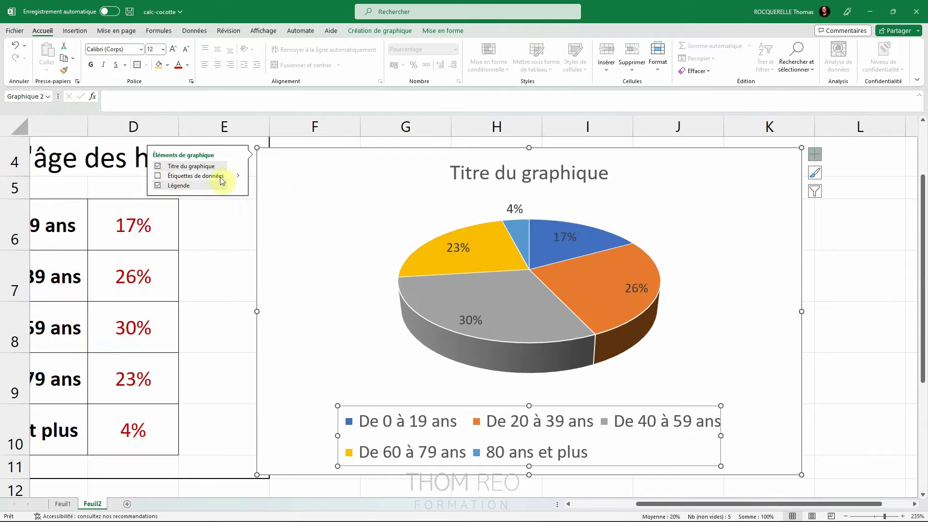
{"action": "left_click", "coordinate": [238, 176]}
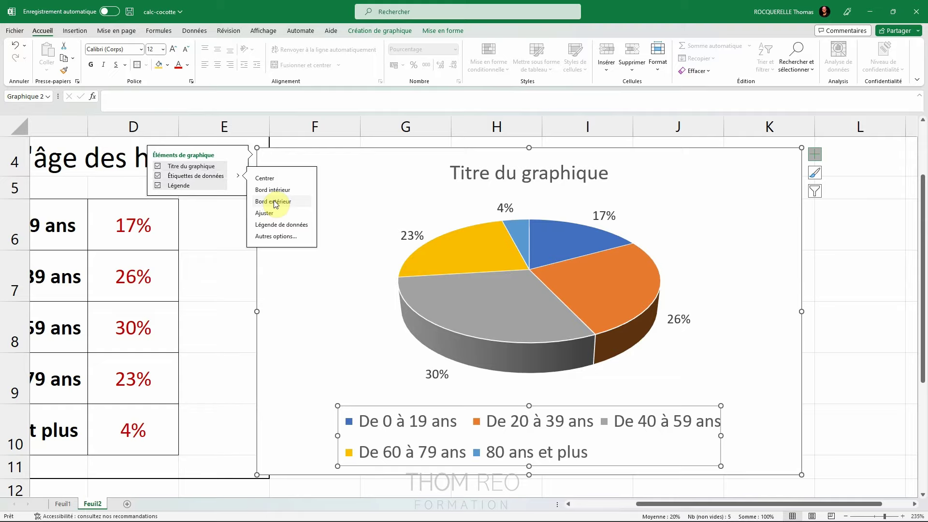
{"action": "key", "text": "Escape"}
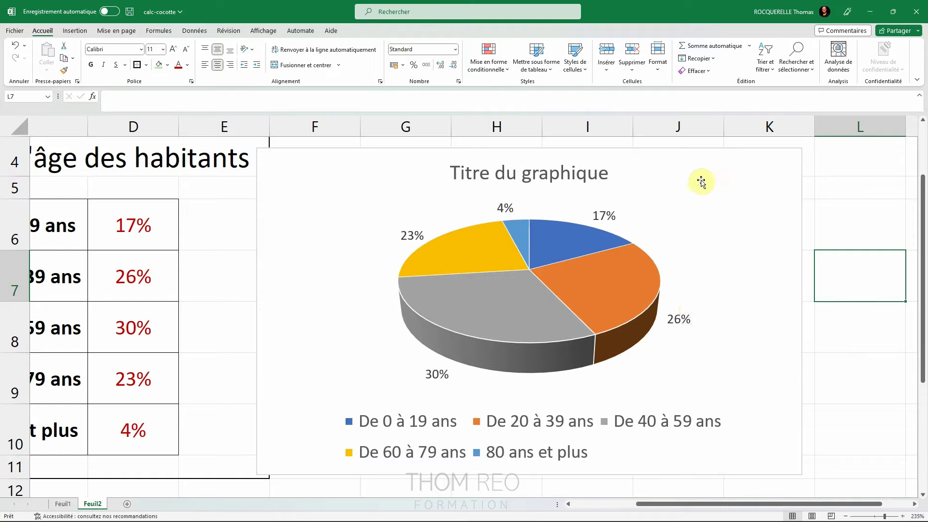
{"action": "left_click", "coordinate": [670, 165]}
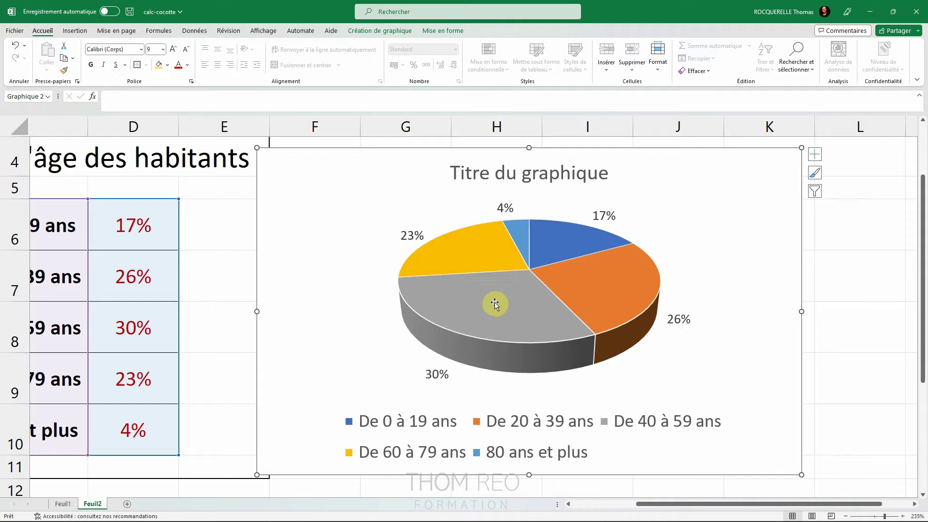
{"action": "mouse_move", "coordinate": [500, 300]}
{"action": "left_click", "coordinate": [511, 291]}
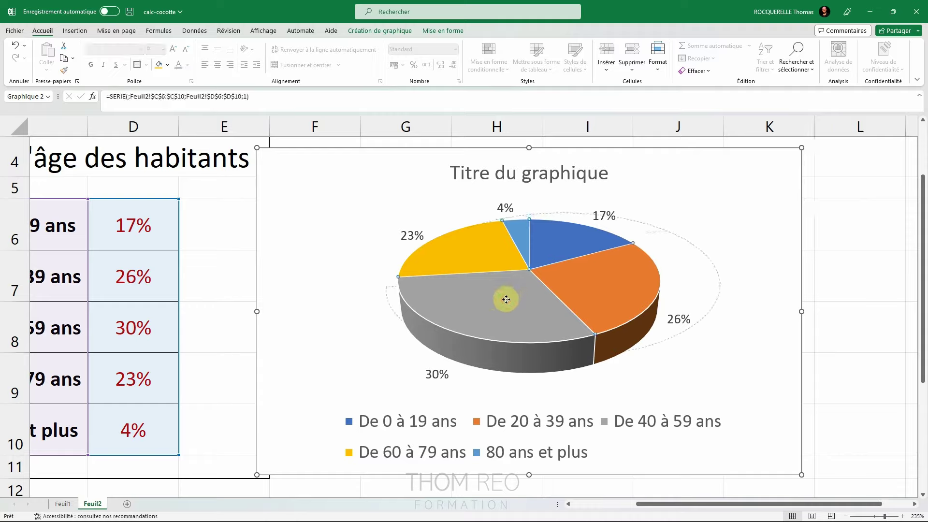
{"action": "left_click_drag", "start_coordinate": [506, 299], "coordinate": [500, 321]}
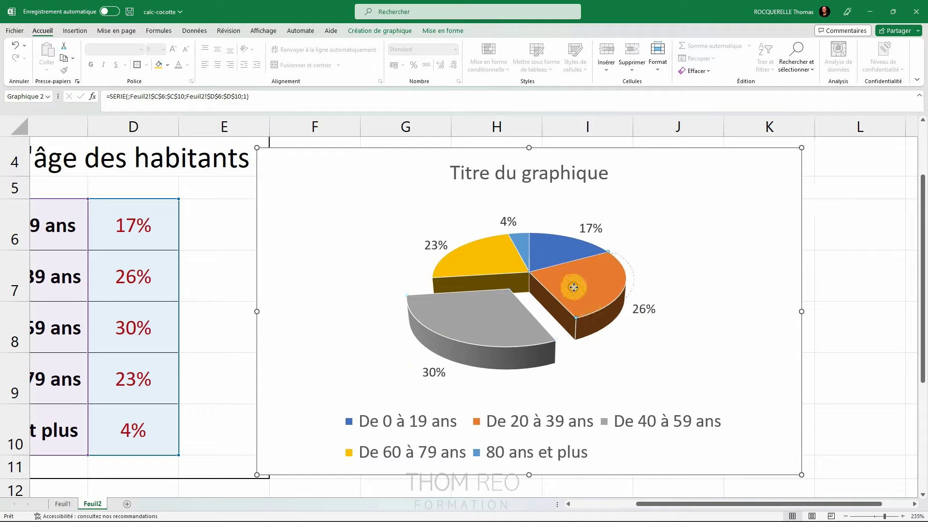
{"action": "mouse_move", "coordinate": [565, 266]}
{"action": "left_mouse_down"}
{"action": "mouse_move", "coordinate": [594, 233]}
{"action": "mouse_move", "coordinate": [542, 261]}
{"action": "left_mouse_up"}
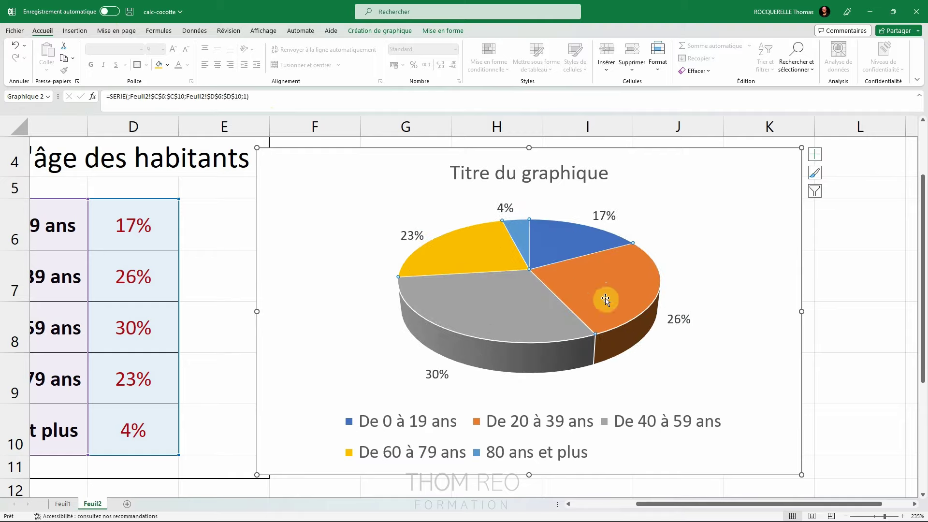
{"action": "key", "text": "Escape"}
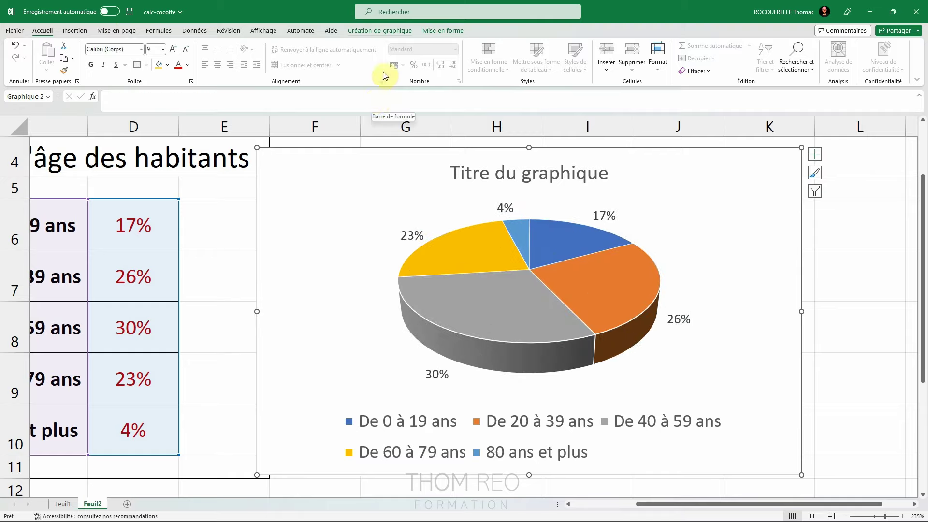
- Apply the shaded callout chart style, then delete the legend and the chart title
{"action": "left_click", "coordinate": [379, 31]}
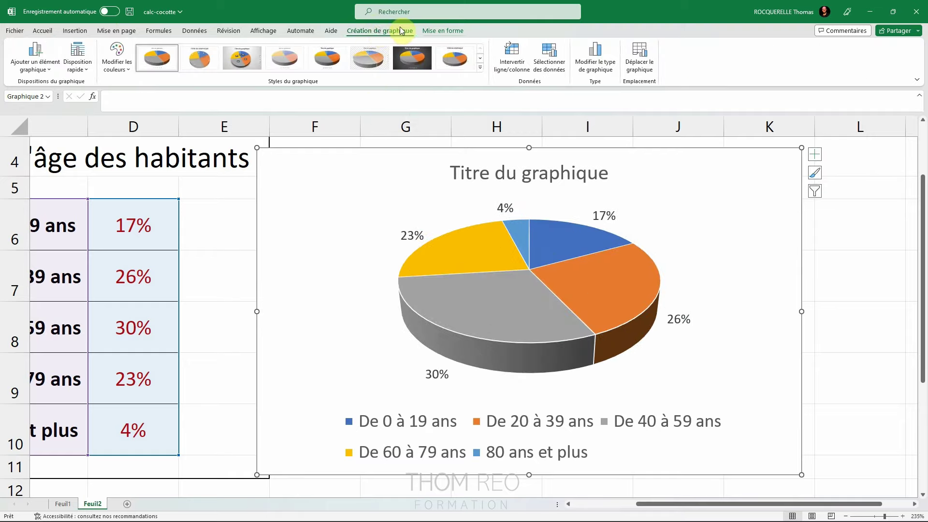
{"action": "left_click", "coordinate": [480, 69]}
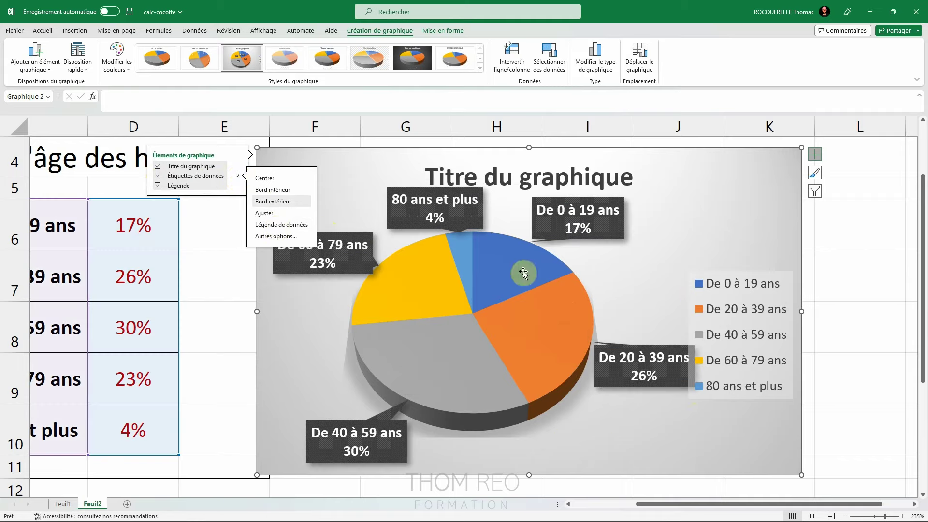
{"action": "left_click", "coordinate": [749, 274]}
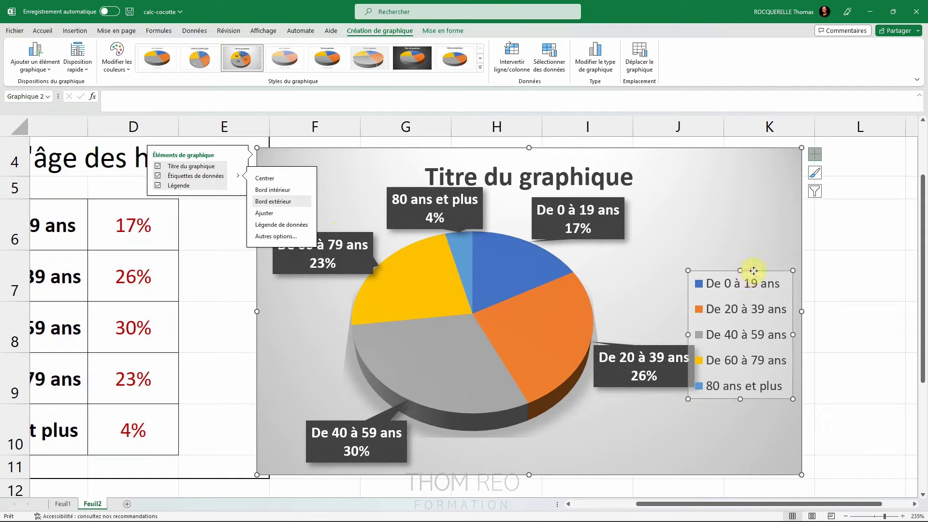
{"action": "key", "text": "Delete"}
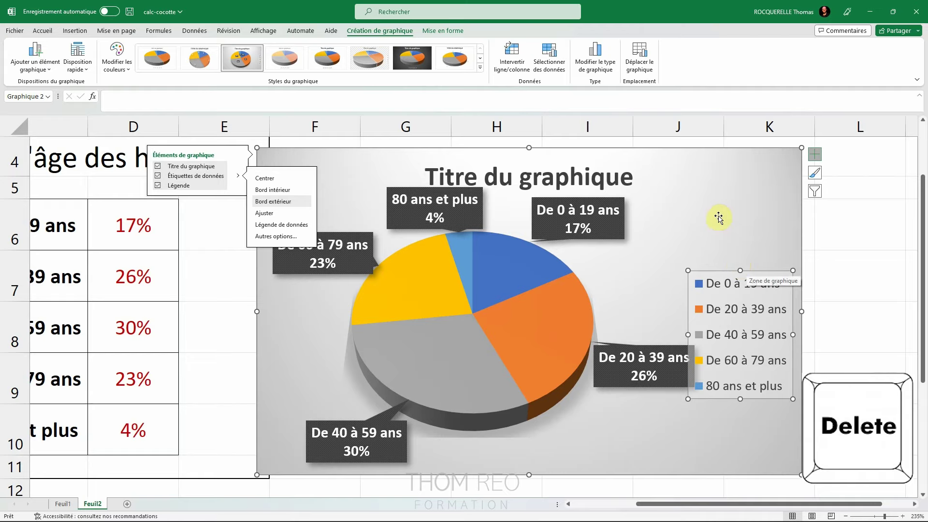
{"action": "left_click", "coordinate": [586, 174]}
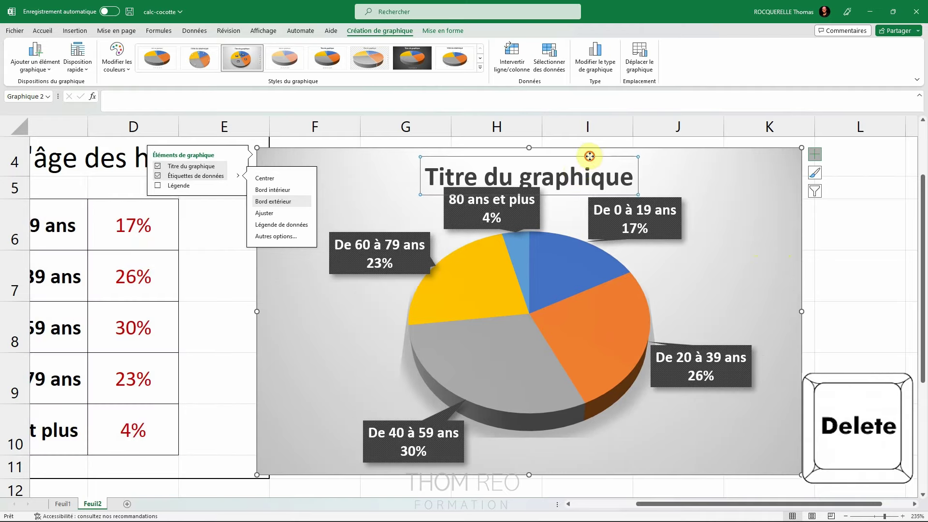
{"action": "key", "text": "Delete"}
{"action": "left_click", "coordinate": [853, 290]}
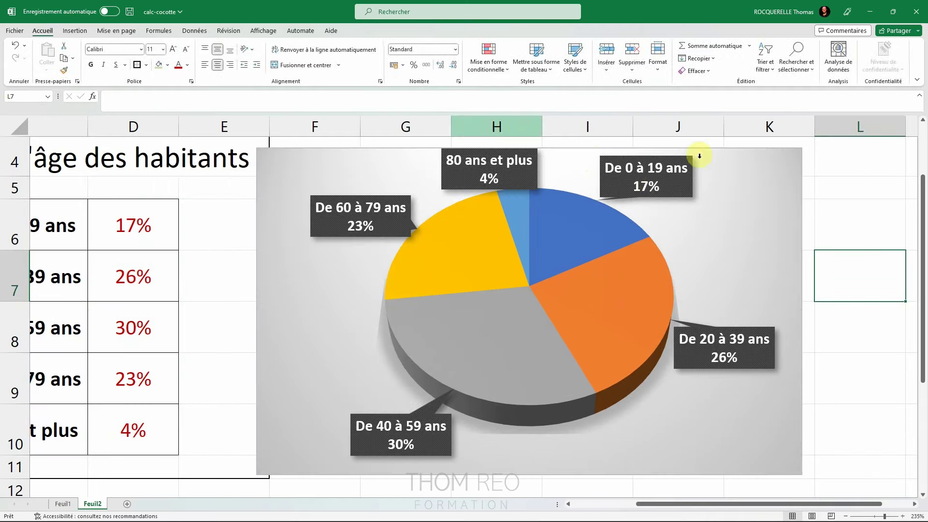